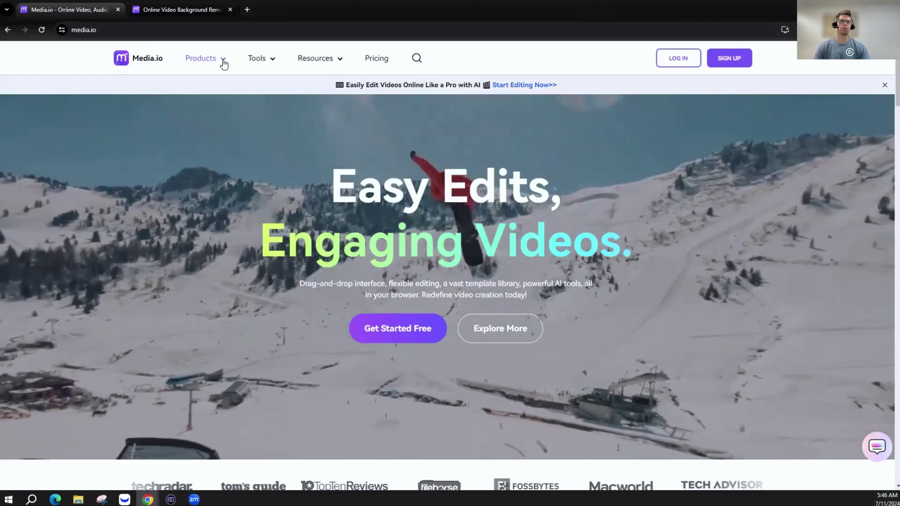
# - Browse the Products and Tools menus, then open the full Online Tools catalog in a new tab
pyautogui.click(223, 60)
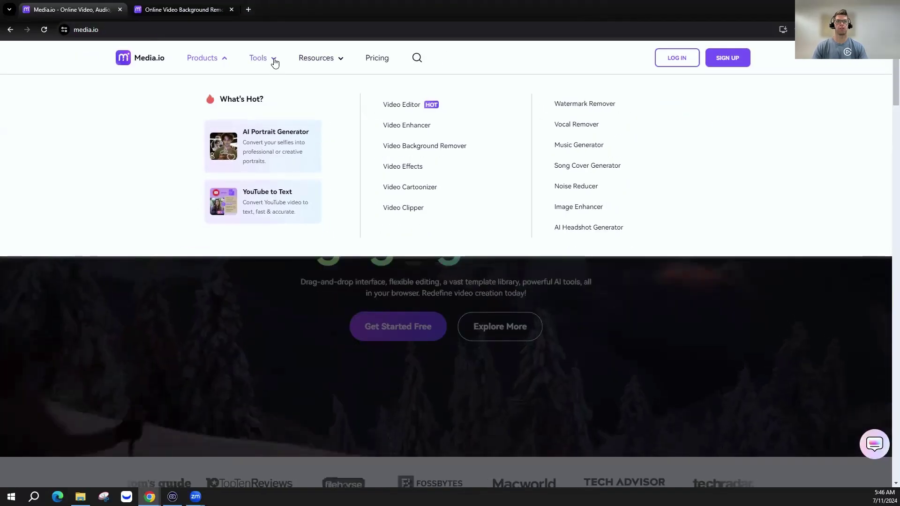
pyautogui.click(255, 67)
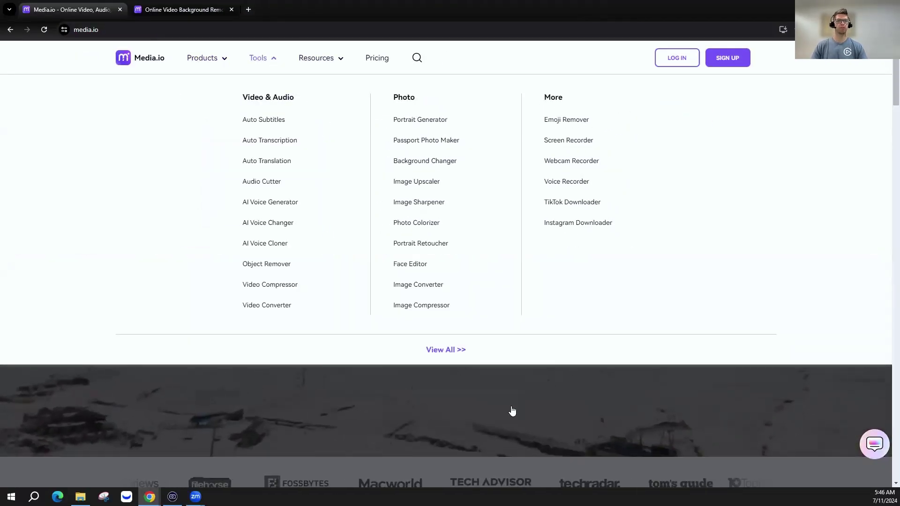
pyautogui.click(436, 352)
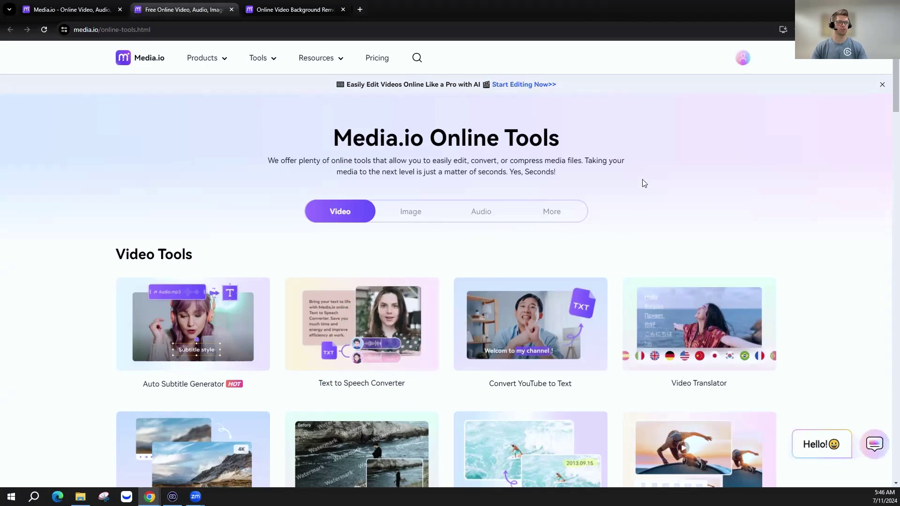
# - Scroll through the Video Tools grid and open the Video Background Remover tool
pyautogui.scroll(-2, 644, 183)
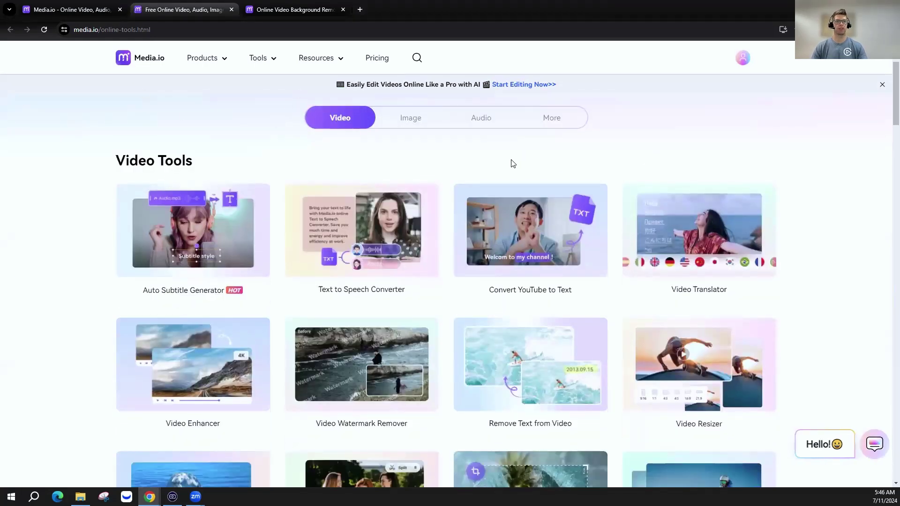
pyautogui.scroll(2, 620, 176)
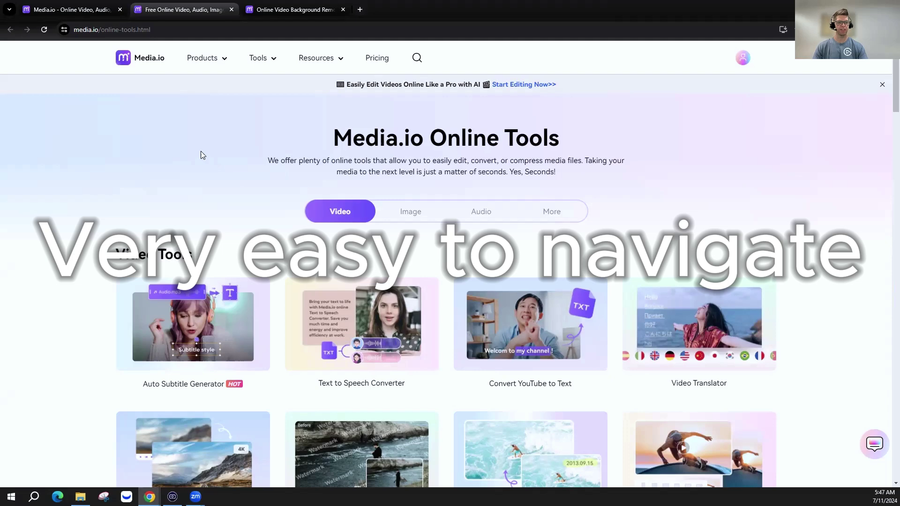
pyautogui.scroll(-2, 224, 147)
pyautogui.scroll(-7, 294, 189)
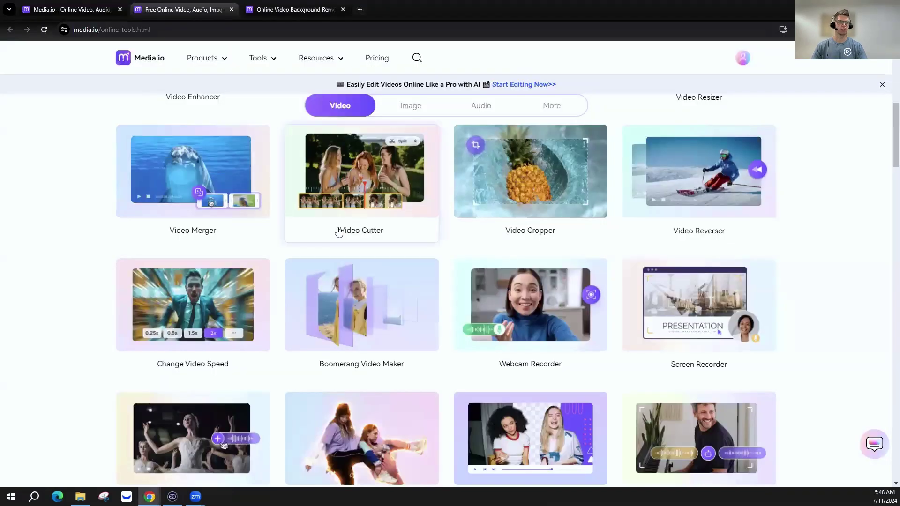
pyautogui.scroll(-3, 280, 257)
pyautogui.scroll(6, 283, 261)
pyautogui.scroll(4, 283, 124)
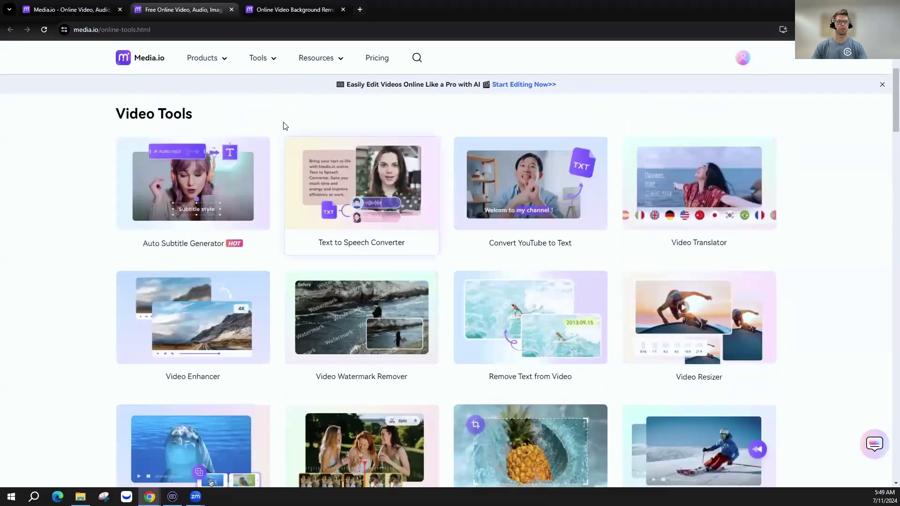
pyautogui.scroll(-5, 299, 221)
pyautogui.scroll(-8, 299, 221)
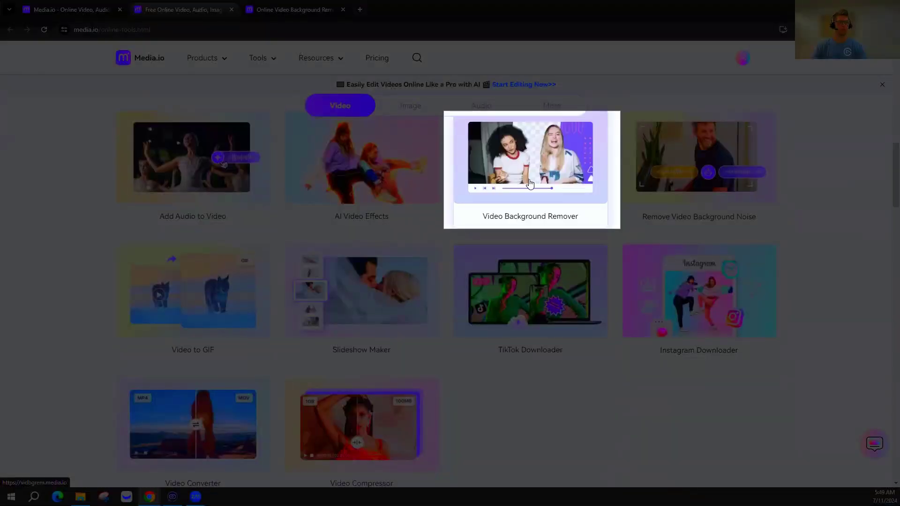
pyautogui.click(530, 183)
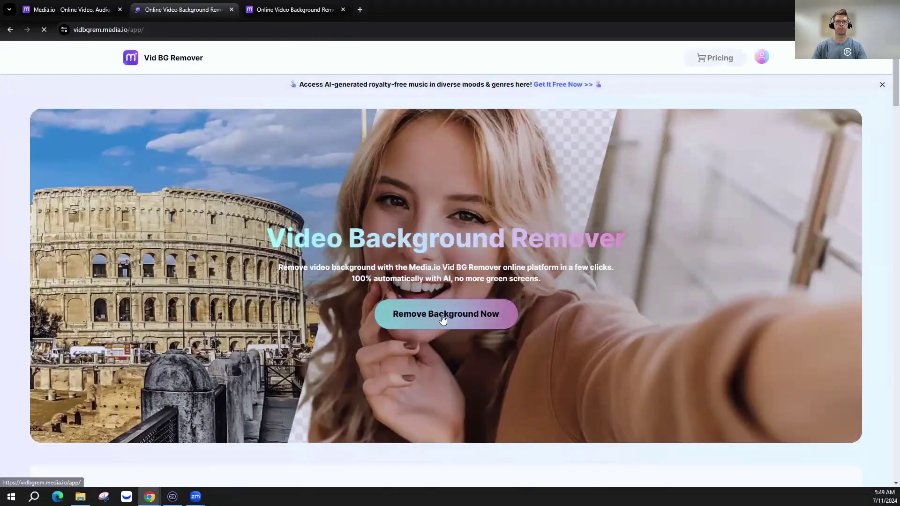
# - Remove the video's background, trying solid black and beige texture before the teal graphic scene
pyautogui.click(443, 318)
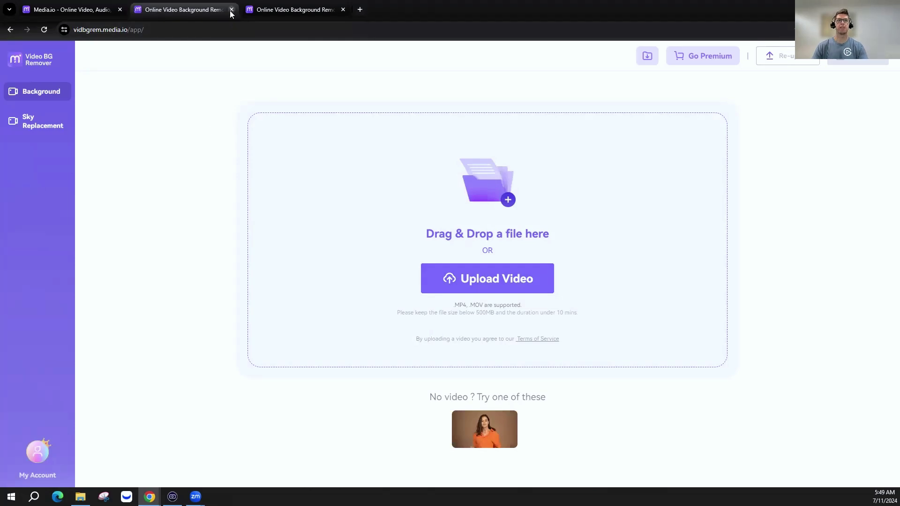
pyautogui.click(264, 11)
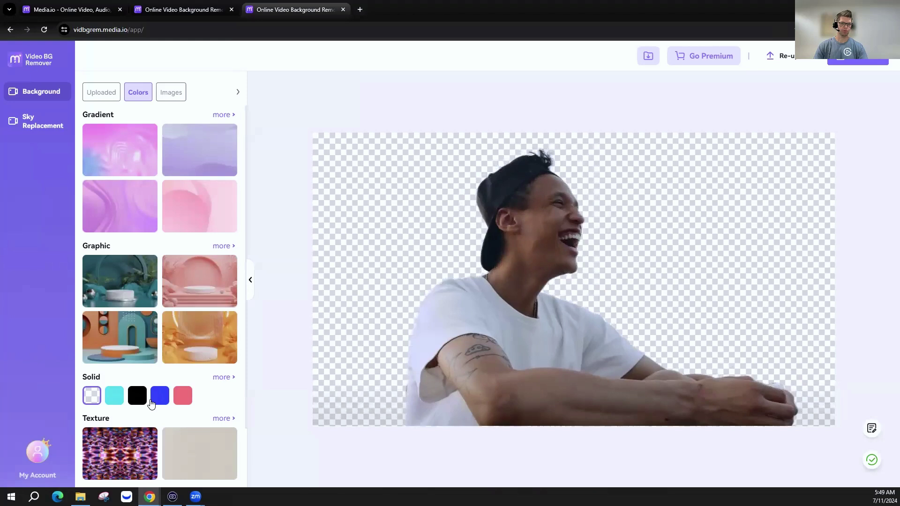
pyautogui.click(136, 398)
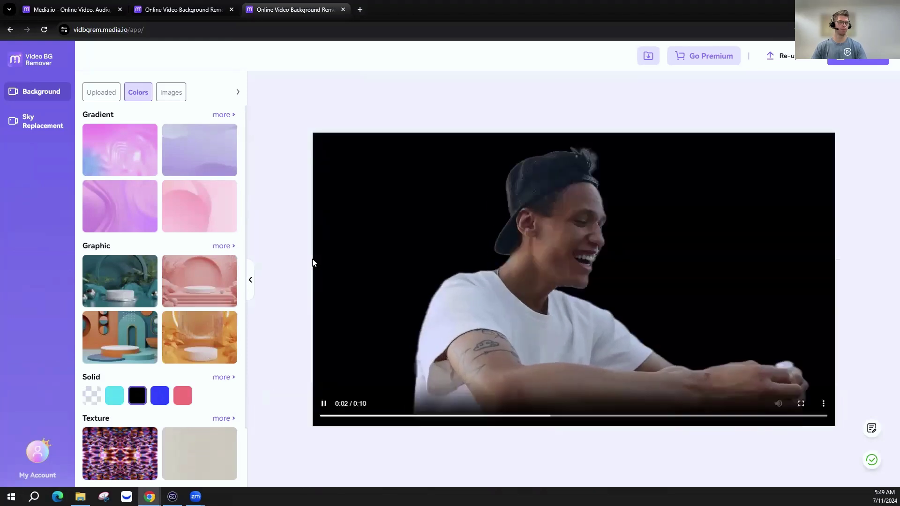
pyautogui.click(200, 451)
pyautogui.scroll(-2, 206, 214)
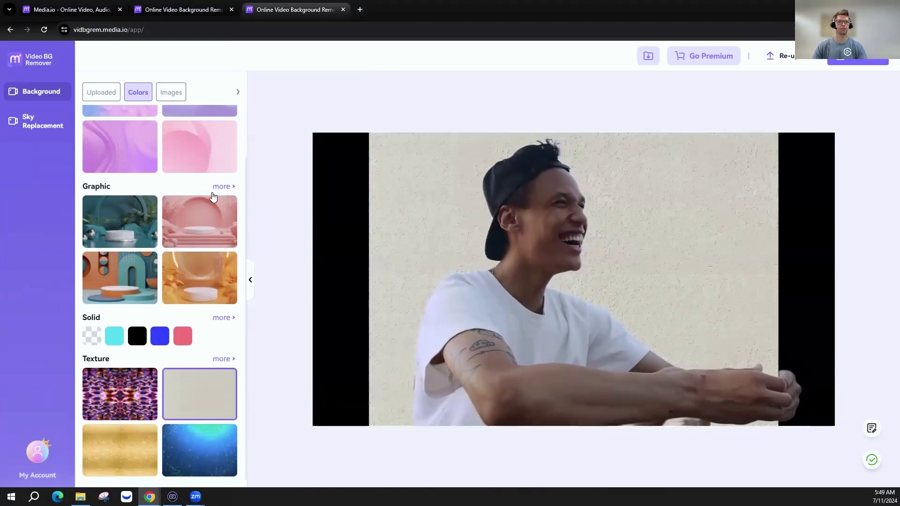
pyautogui.click(105, 230)
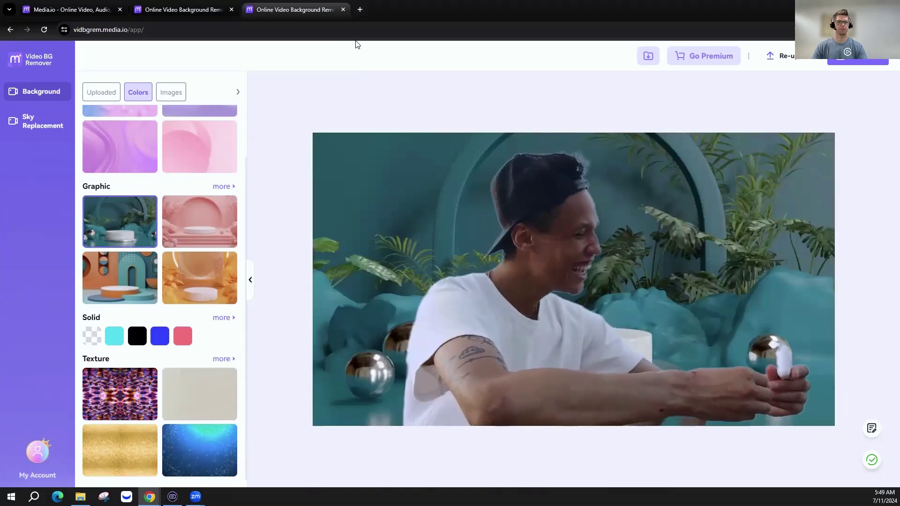
pyautogui.scroll(1, 180, 209)
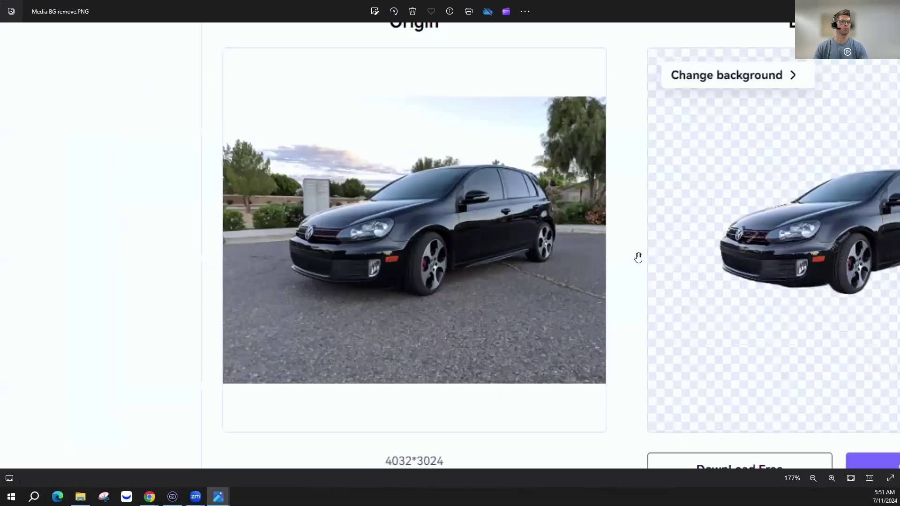
# - Pan and zoom over the Media.io background-removed car, then move to Canva BG remove.PNG
pyautogui.moveTo(639, 258); pyautogui.dragTo(394, 263)
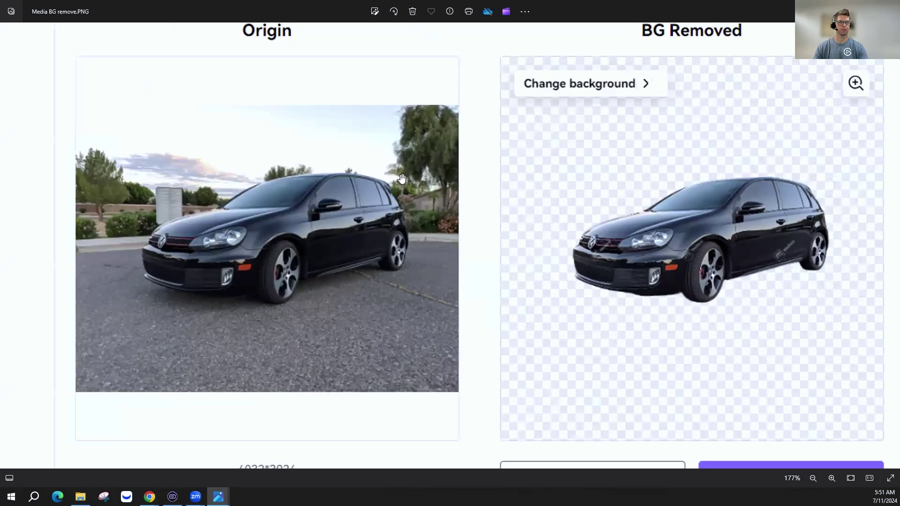
pyautogui.scroll(4, 688, 322)
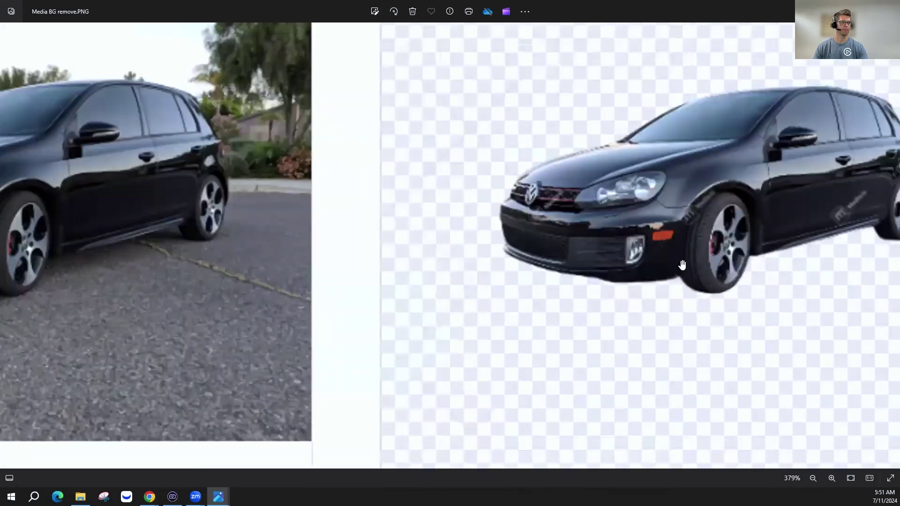
pyautogui.scroll(-2, 515, 251)
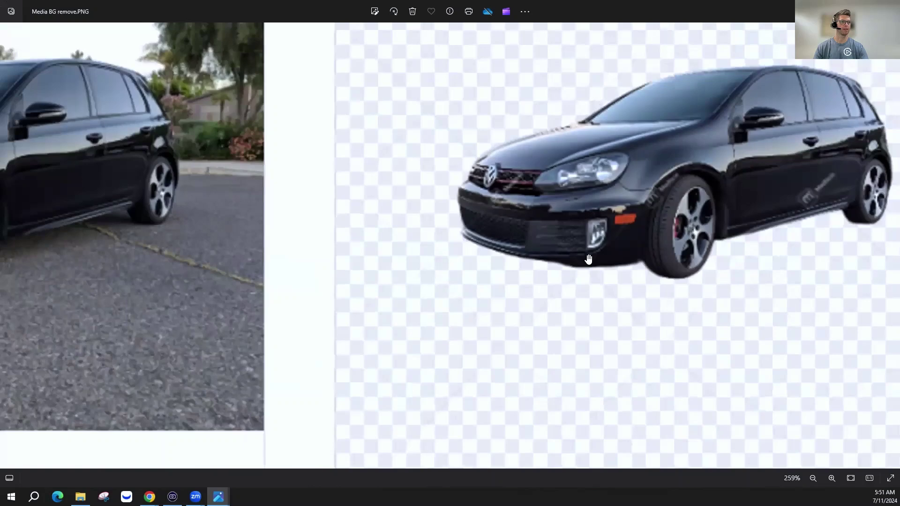
pyautogui.scroll(-3, 768, 251)
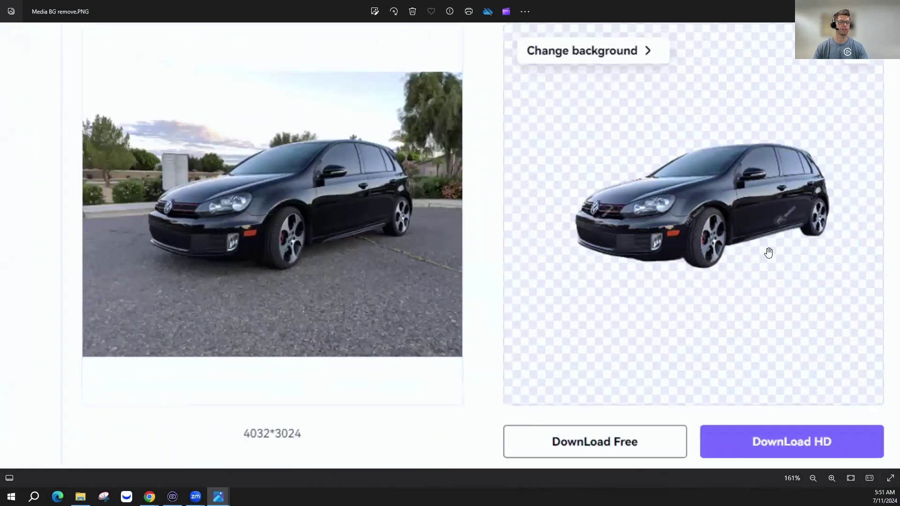
pyautogui.scroll(-1, 782, 260)
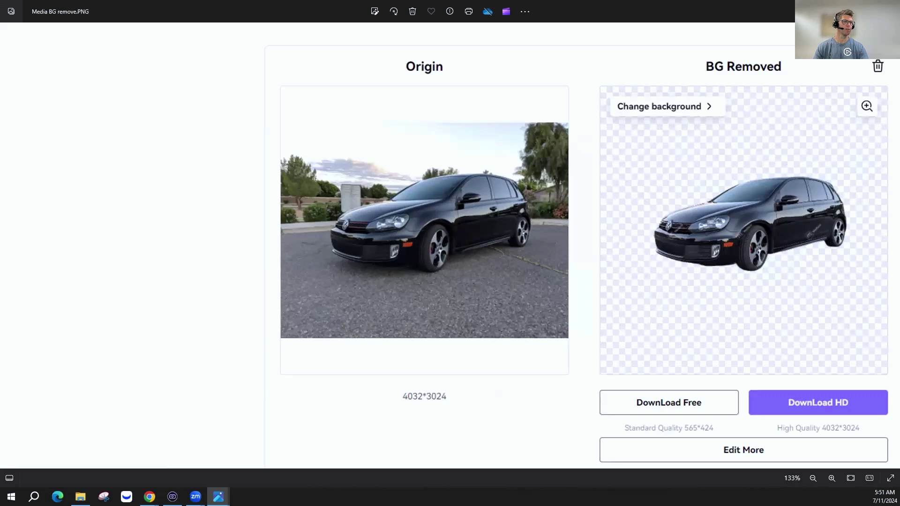
pyautogui.press('Left')
pyautogui.scroll(1, 602, 305)
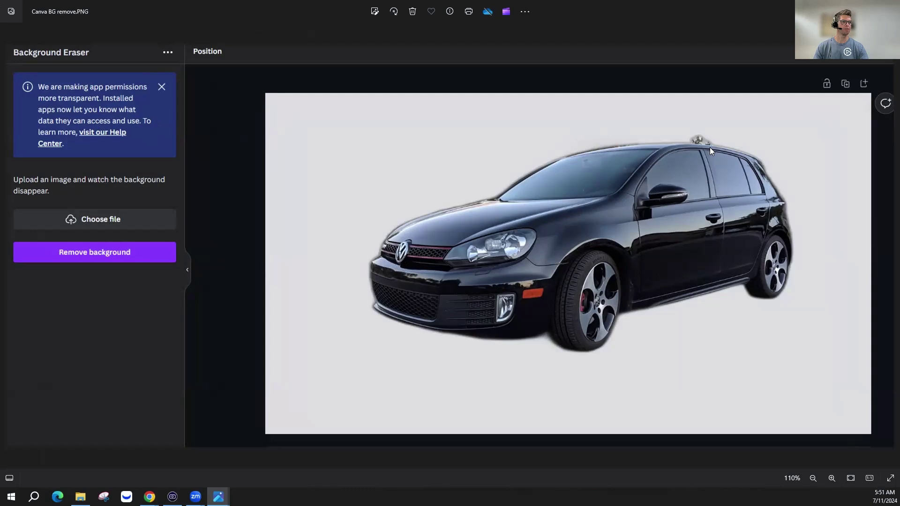
pyautogui.scroll(4, 627, 146)
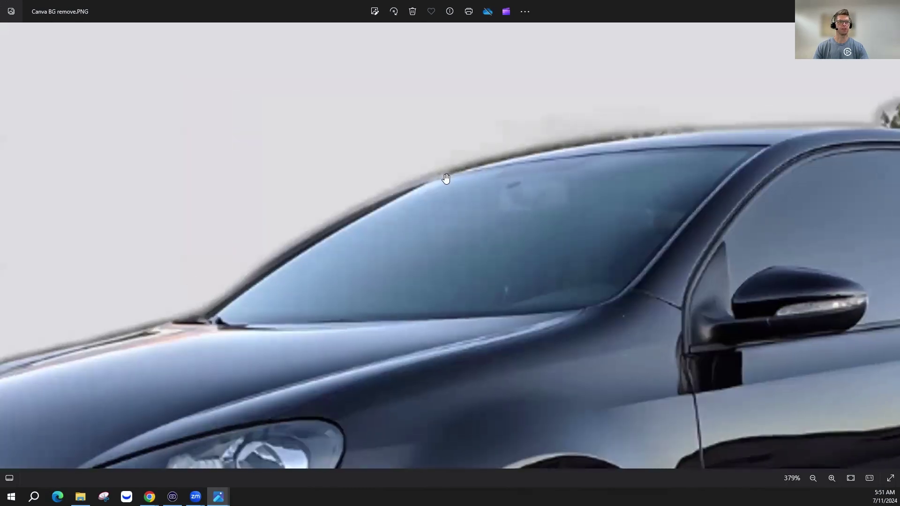
pyautogui.scroll(-4, 657, 129)
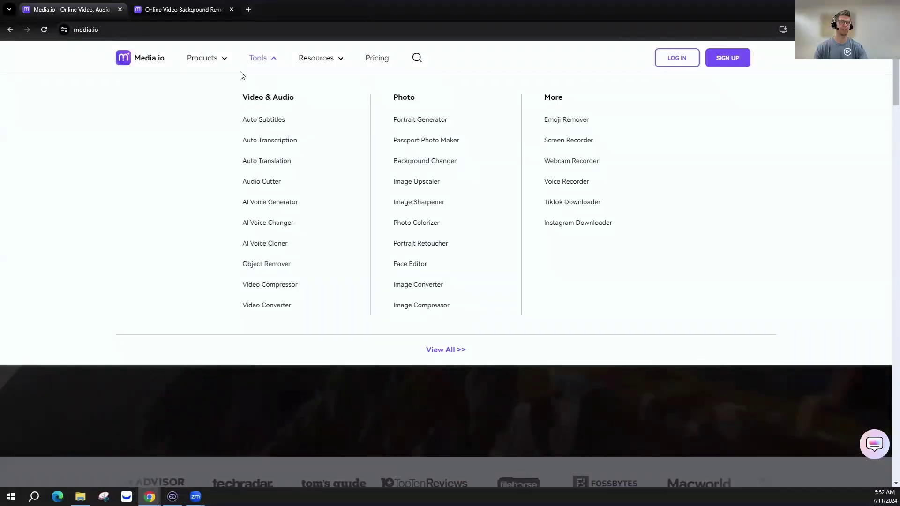
# - Open the full Online Tools catalog and scroll through the Video Tools list
pyautogui.click(449, 349)
pyautogui.scroll(2, 280, 307)
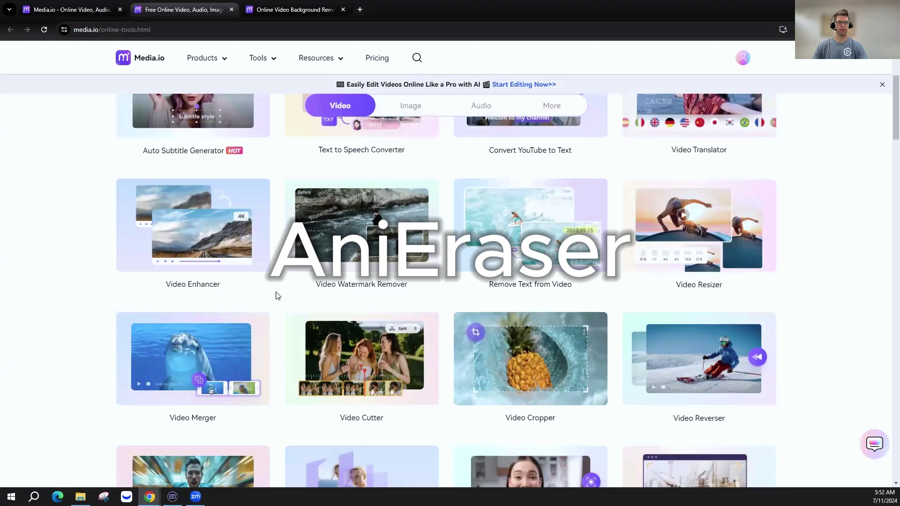
pyautogui.scroll(3, 278, 296)
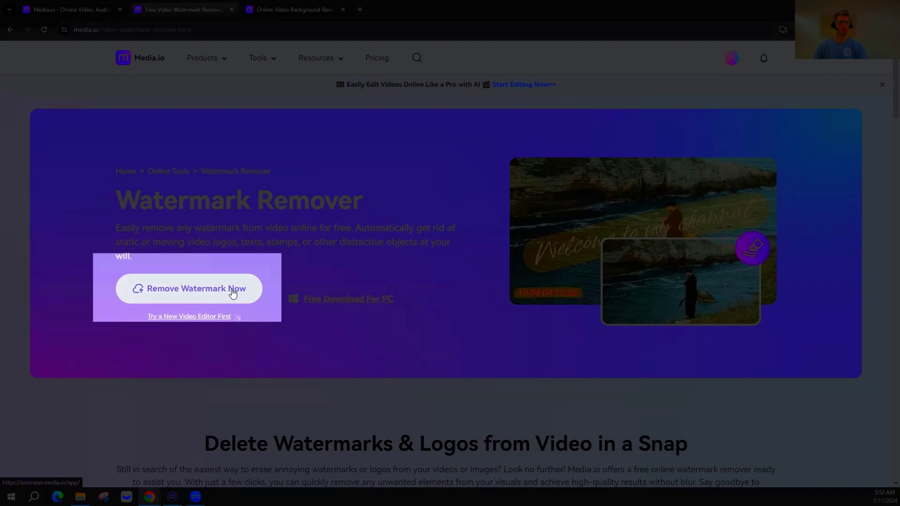
# - Launch the watermark removal app, dismiss the welcome popup, and upload the Duomo cathedral photo
pyautogui.click(233, 291)
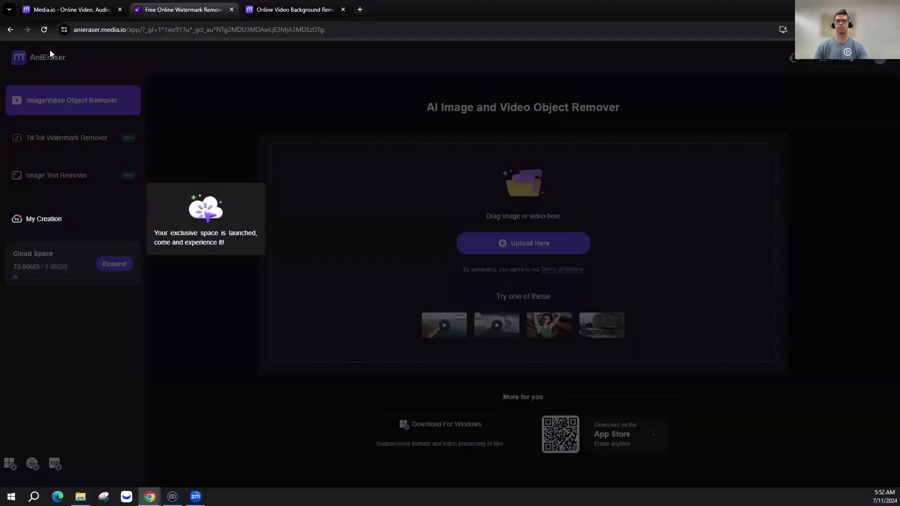
pyautogui.click(85, 67)
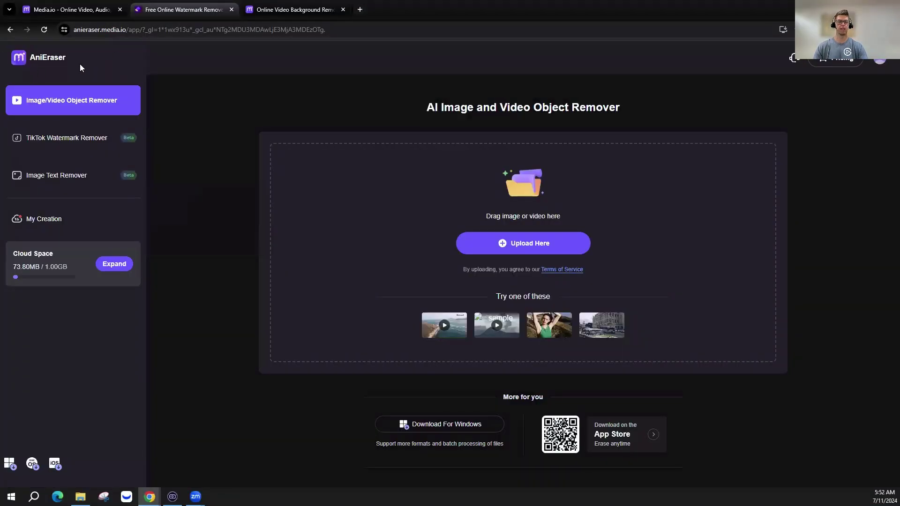
pyautogui.click(511, 243)
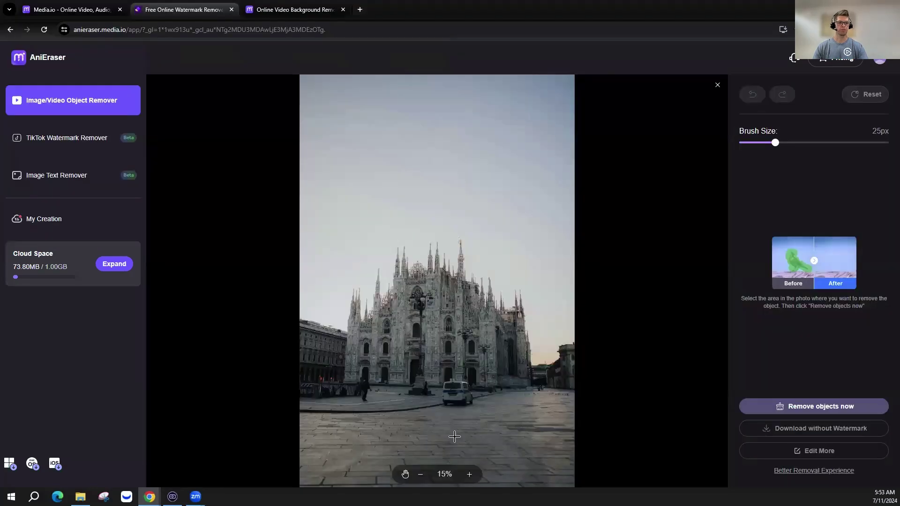
pyautogui.scroll(4, 454, 437)
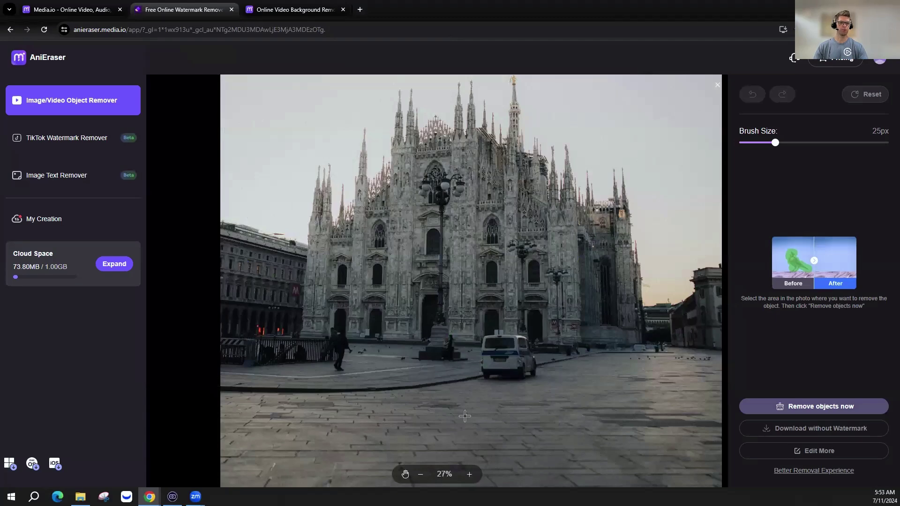
# - Set the brush to 31px, mask the woman beside the monument, and remove her
pyautogui.scroll(12, 387, 390)
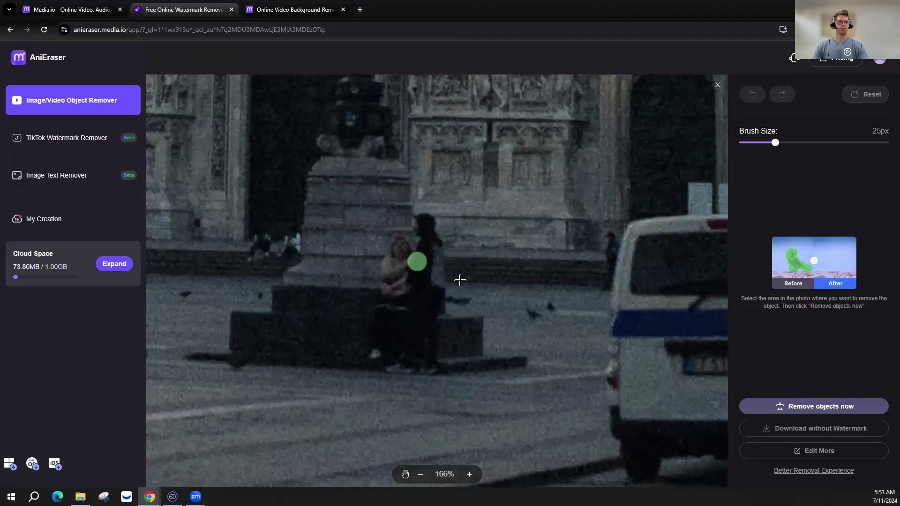
pyautogui.moveTo(776, 142); pyautogui.dragTo(785, 143)
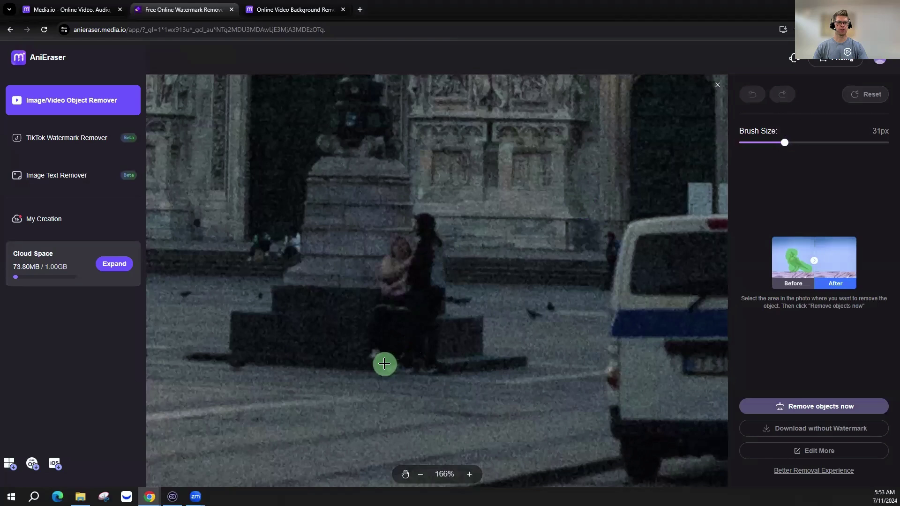
pyautogui.moveTo(376, 358)
pyautogui.mouseDown()
pyautogui.moveTo(375, 307)
pyautogui.moveTo(391, 265)
pyautogui.moveTo(401, 250)
pyautogui.moveTo(409, 274)
pyautogui.moveTo(424, 223)
pyautogui.moveTo(445, 303)
pyautogui.moveTo(435, 253)
pyautogui.mouseUp()
pyautogui.moveTo(441, 291)
pyautogui.mouseDown()
pyautogui.moveTo(429, 367)
pyautogui.moveTo(390, 369)
pyautogui.moveTo(418, 330)
pyautogui.moveTo(419, 279)
pyautogui.moveTo(395, 302)
pyautogui.moveTo(400, 332)
pyautogui.mouseUp()
pyautogui.moveTo(422, 284); pyautogui.dragTo(423, 283)
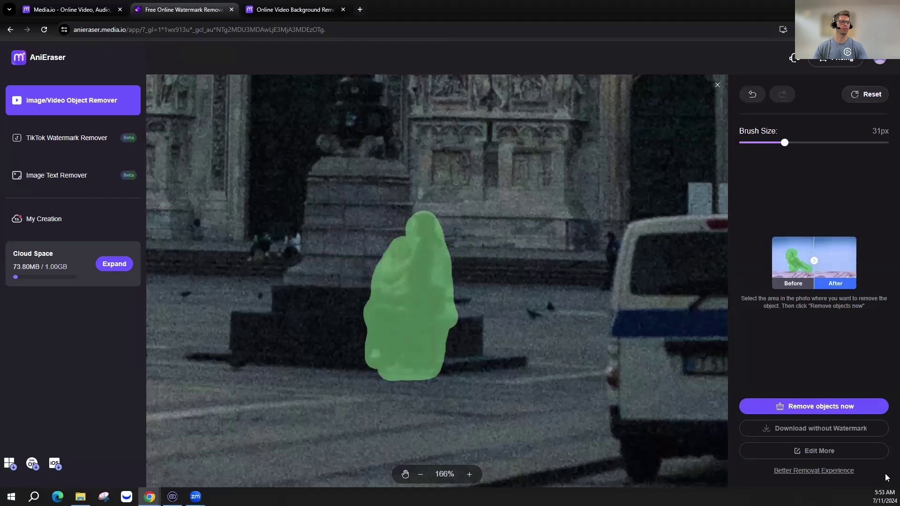
pyautogui.click(817, 359)
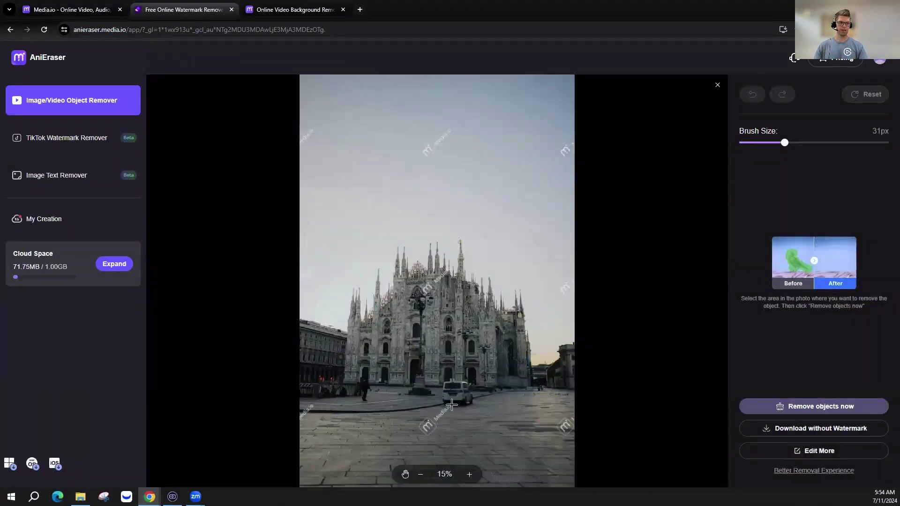
pyautogui.scroll(2, 411, 377)
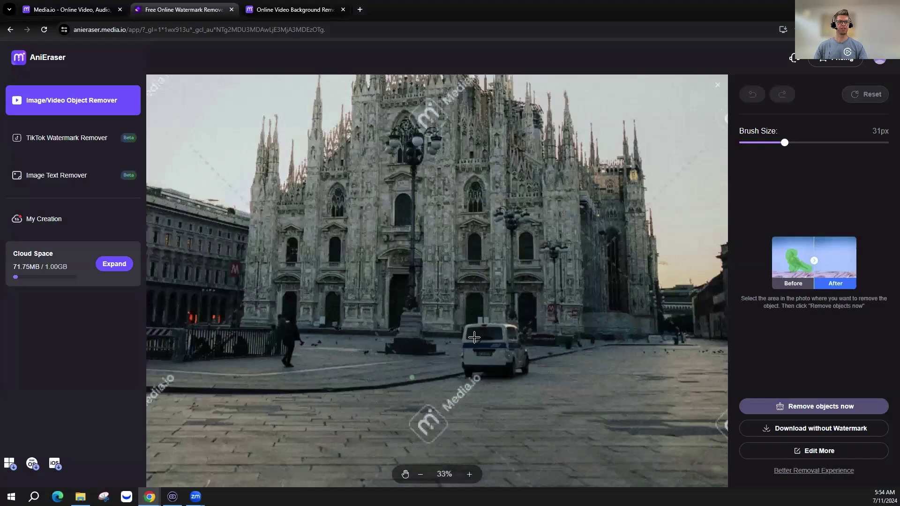
pyautogui.scroll(3, 474, 337)
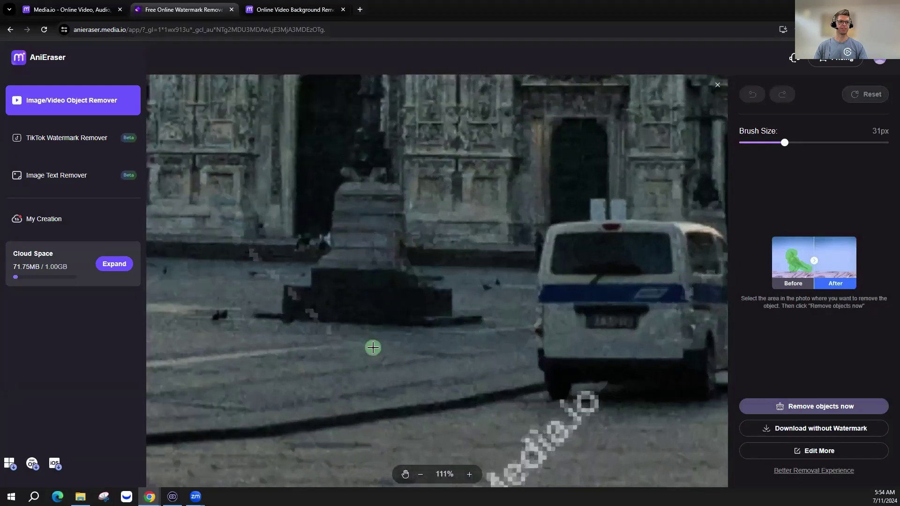
pyautogui.scroll(-2, 505, 361)
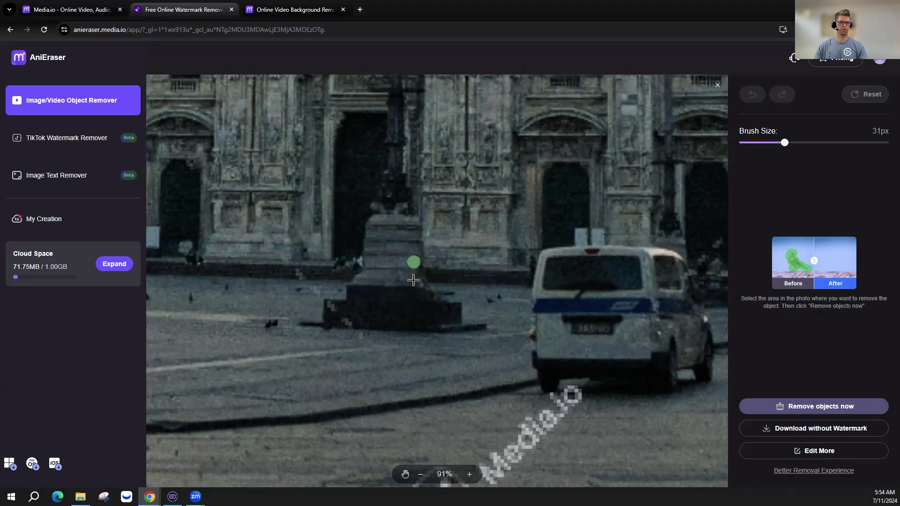
pyautogui.scroll(-5, 489, 354)
pyautogui.scroll(-4, 490, 356)
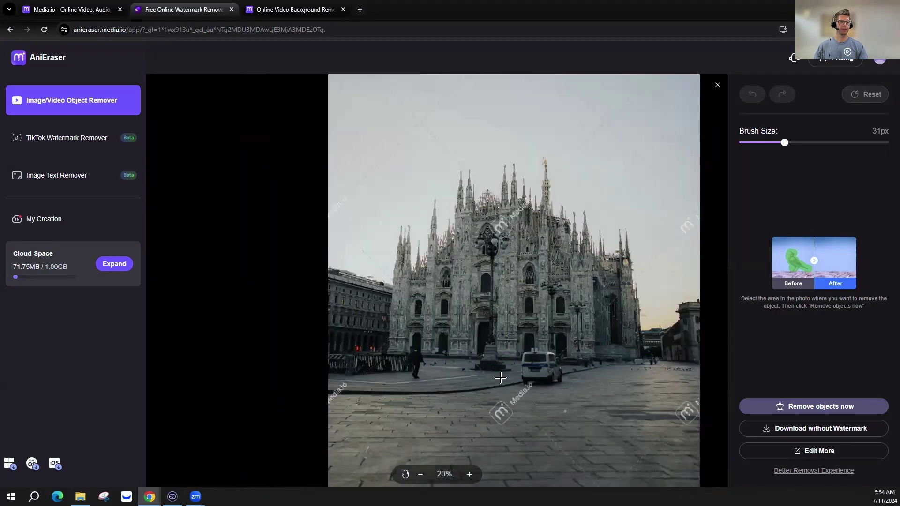
pyautogui.scroll(2, 625, 421)
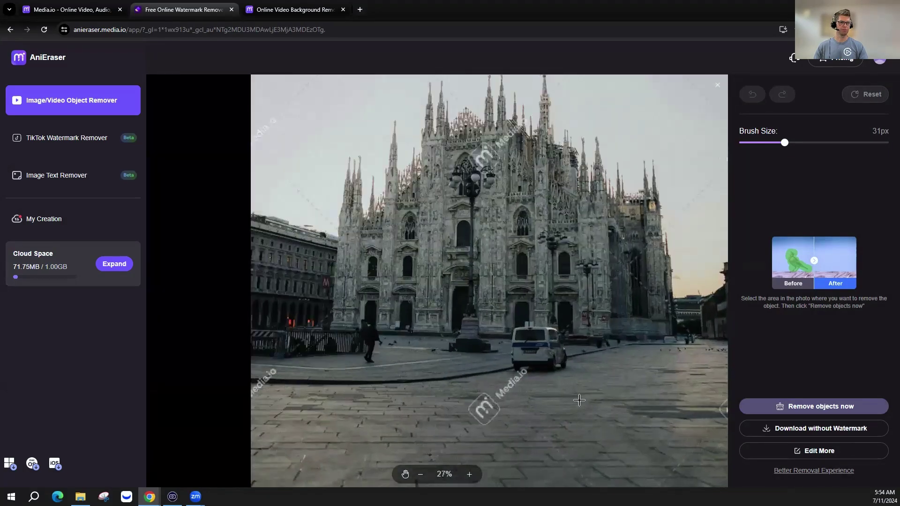
pyautogui.scroll(4, 580, 400)
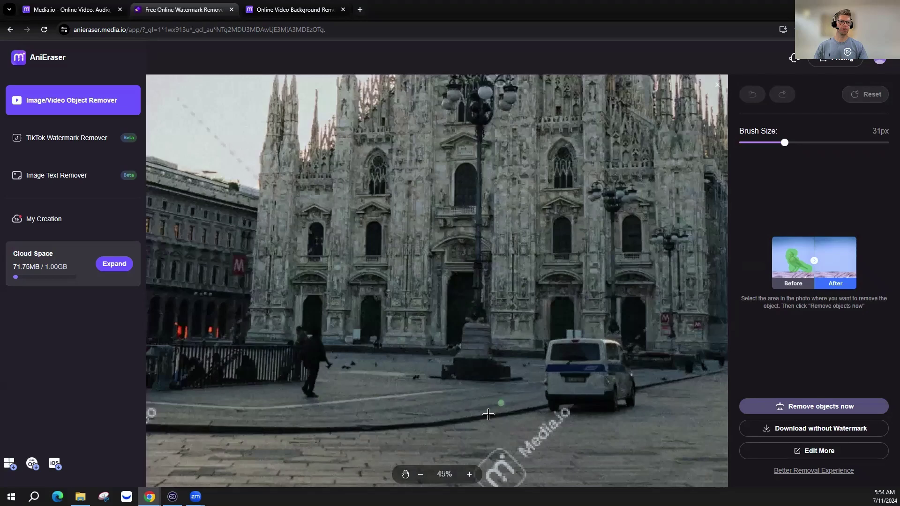
# - Close AniEraser, upscale 'Canva enhance remove' 2X to 1440x1080, and dismiss the feedback prompt
pyautogui.hotkey('ctrl', 'w')
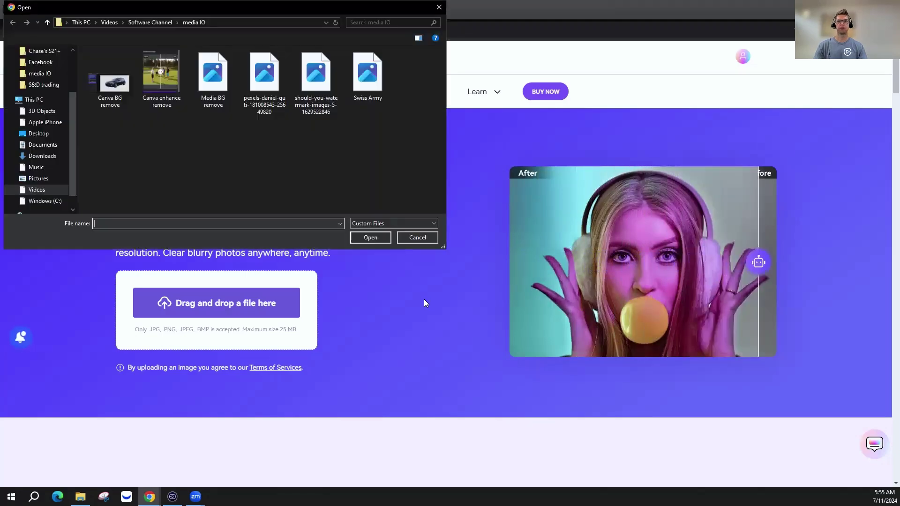
pyautogui.doubleClick(161, 75)
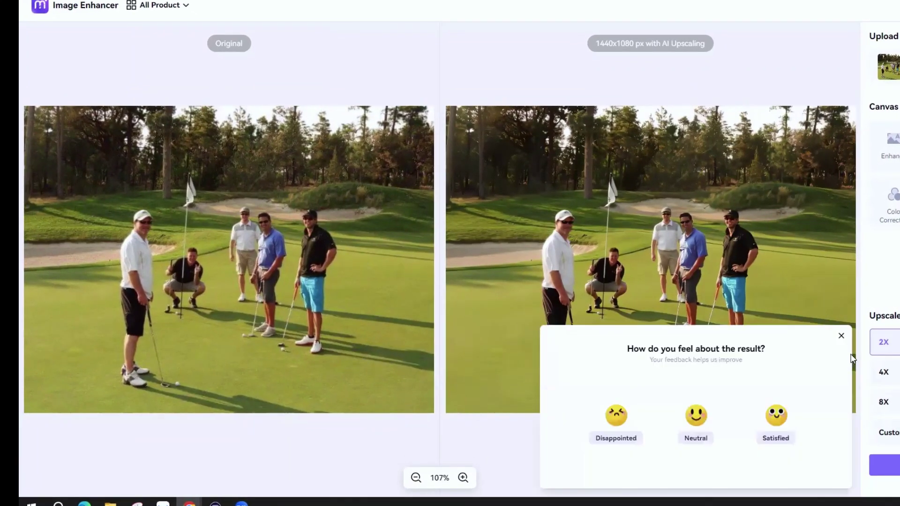
pyautogui.click(842, 336)
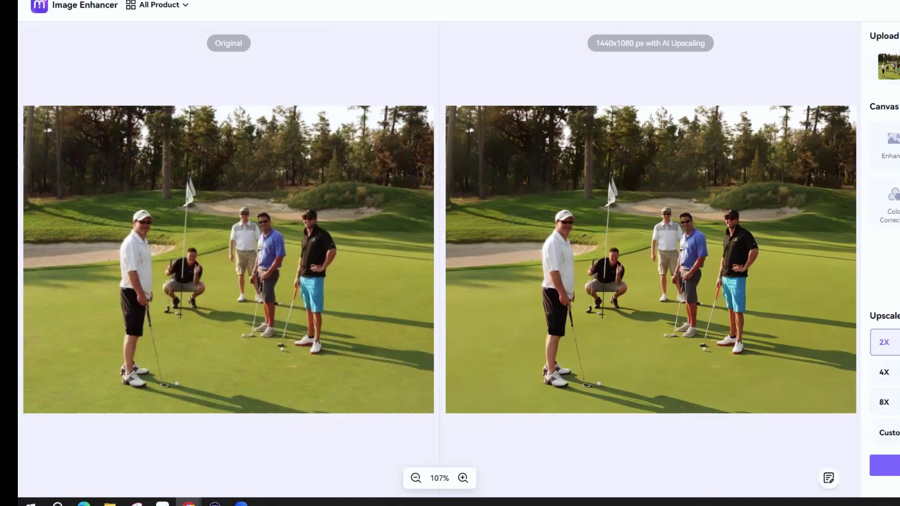
# - Choose 4X in the Upscaler list and process the golf photo to 2880x2160
pyautogui.click(894, 372)
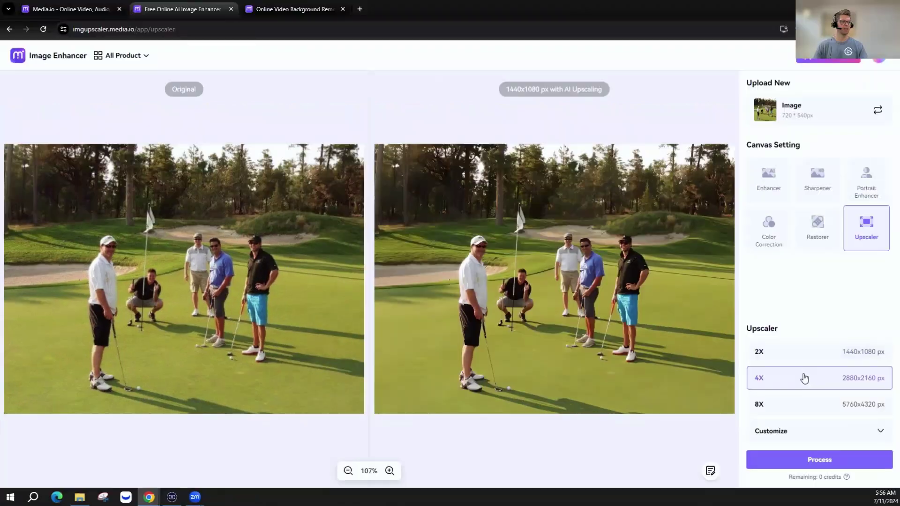
pyautogui.click(830, 461)
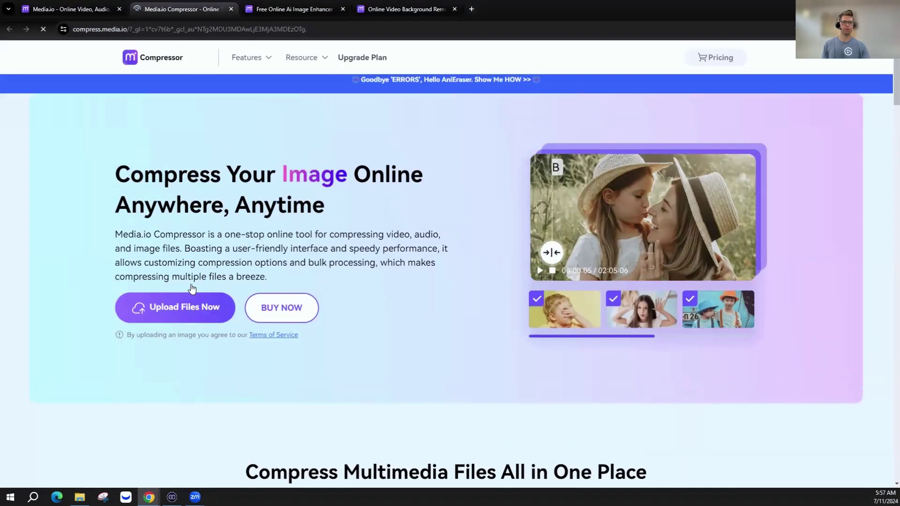
# - Upload the 3.35MB pexels photo to the Compressor and compress it
pyautogui.click(198, 316)
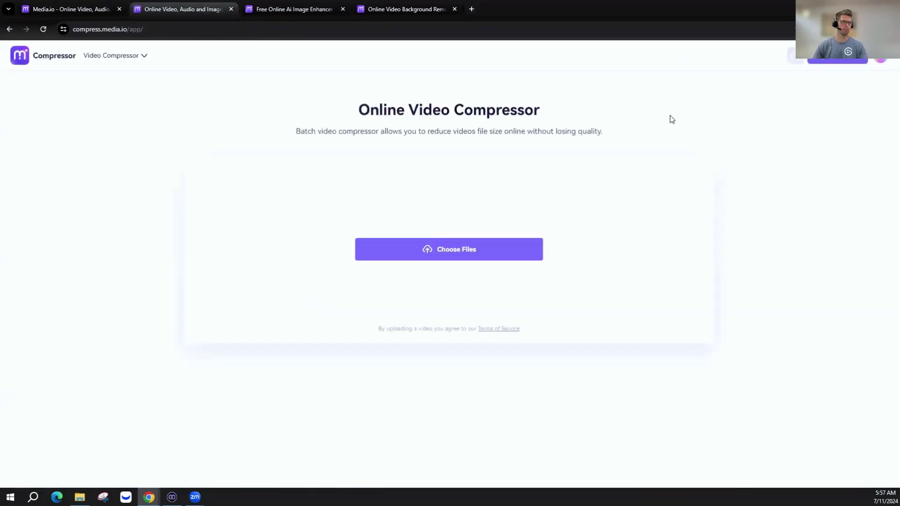
pyautogui.click(442, 250)
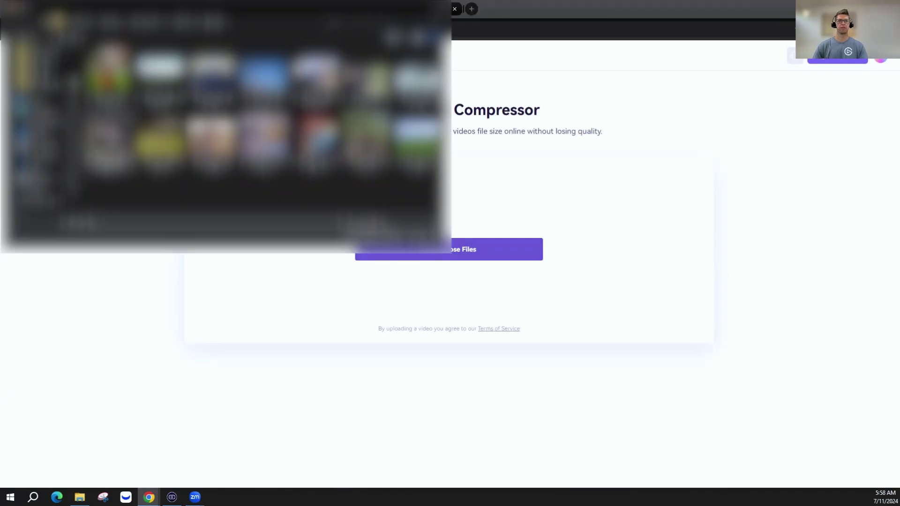
pyautogui.doubleClick(277, 190)
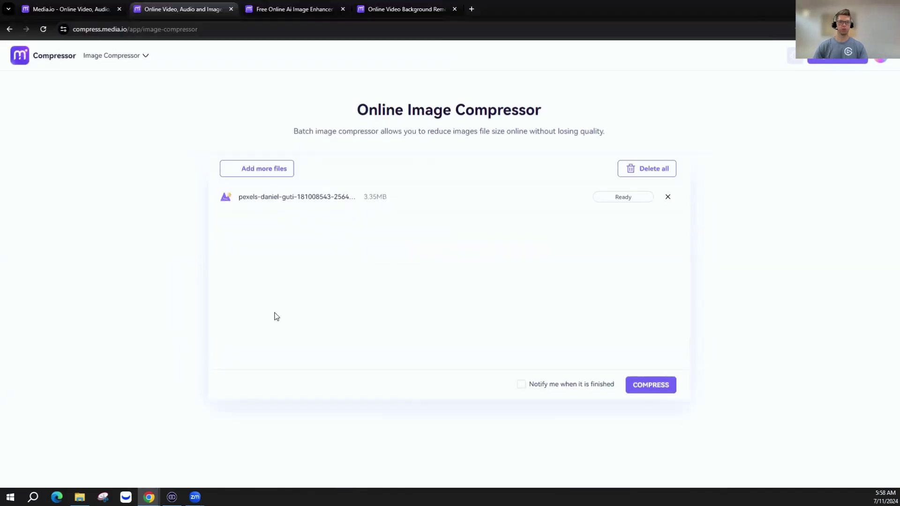
pyautogui.click(666, 384)
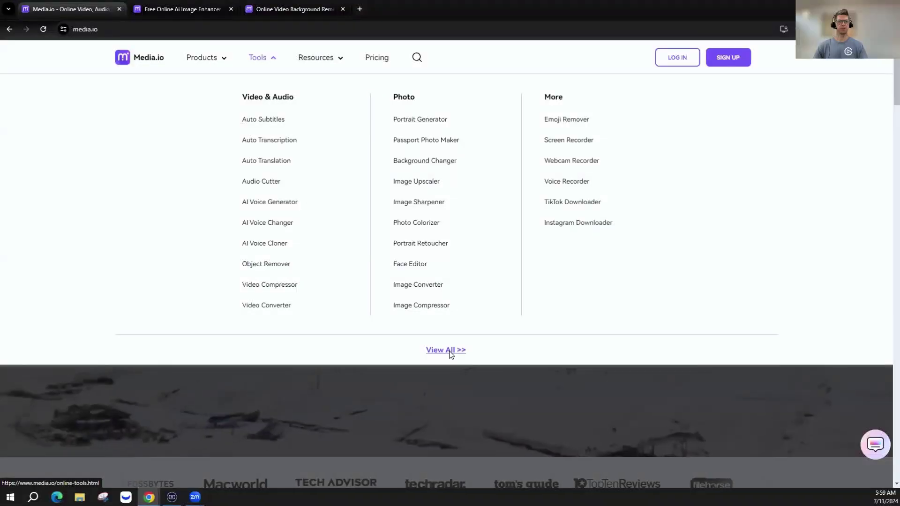
# - Open the AI Music Generator from the audio tools catalog and launch the music studio
pyautogui.click(449, 351)
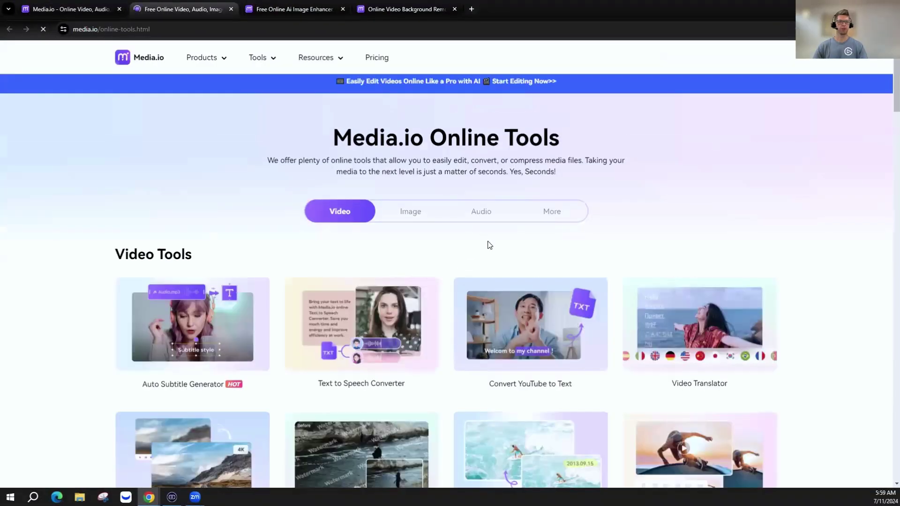
pyautogui.click(481, 213)
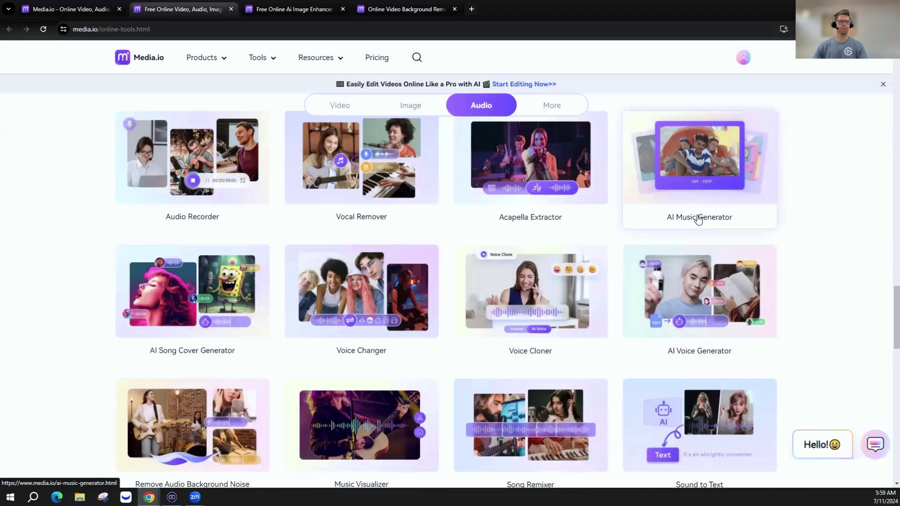
pyautogui.click(699, 218)
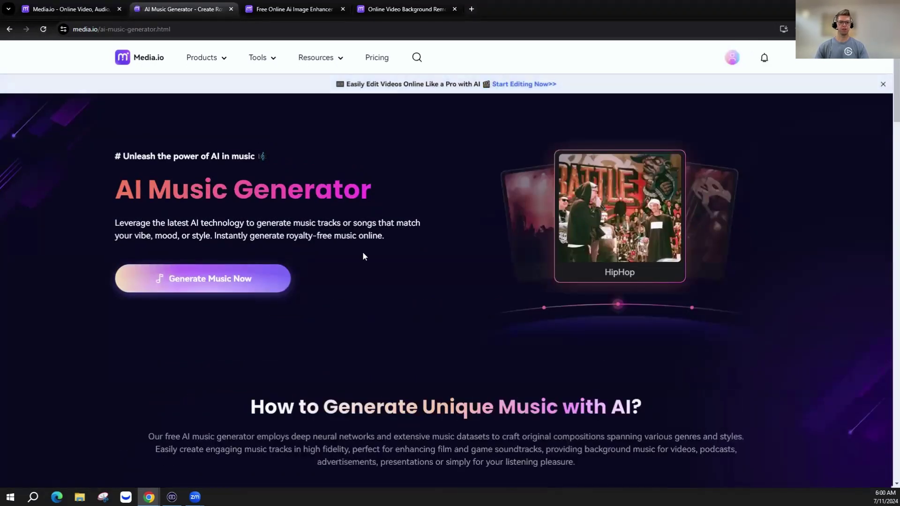
pyautogui.click(217, 279)
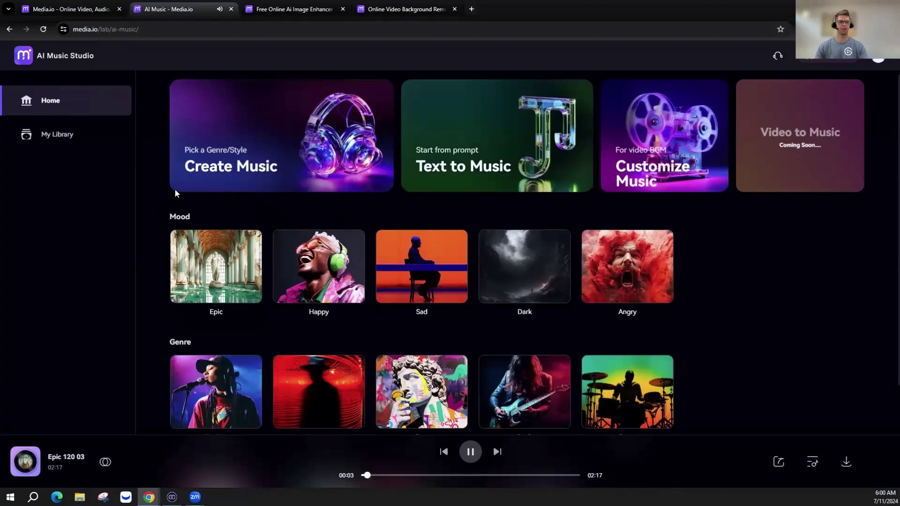
# - Generate a new Ambient track, then play the Cinematic library track and pause it
pyautogui.scroll(-2, 722, 270)
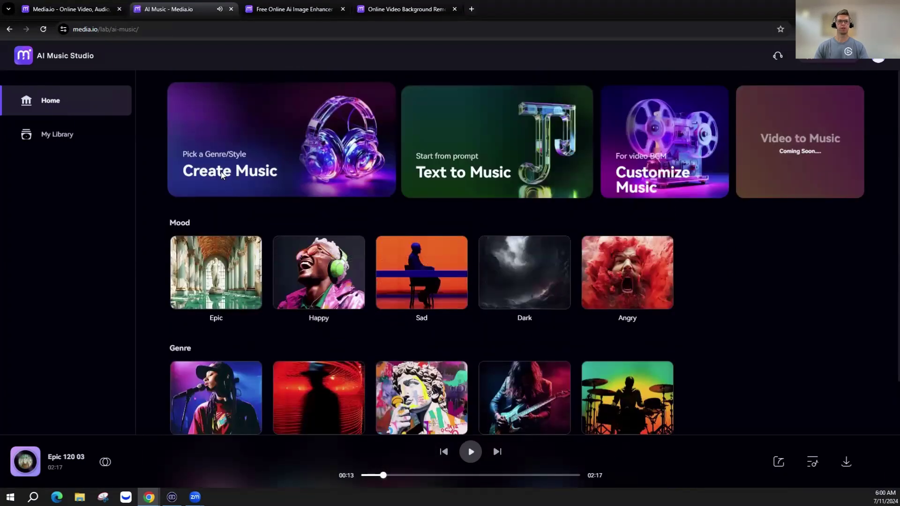
pyautogui.click(221, 174)
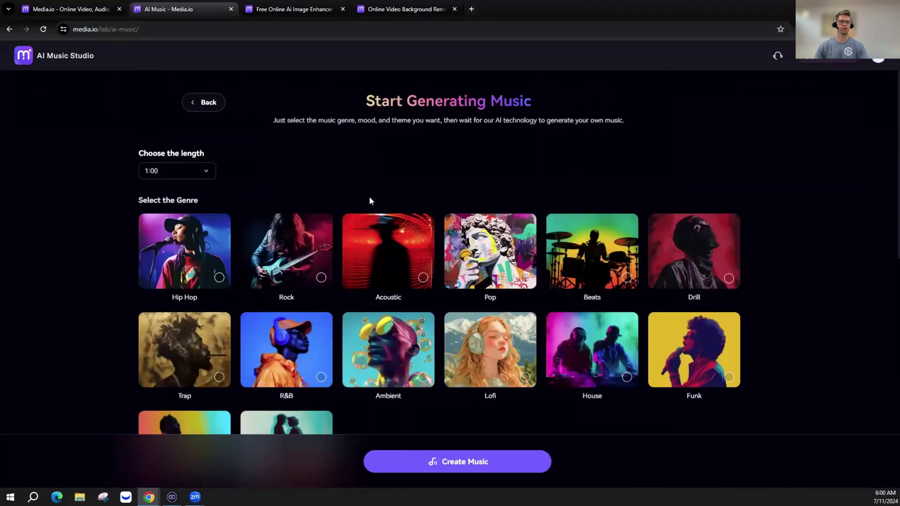
pyautogui.click(394, 361)
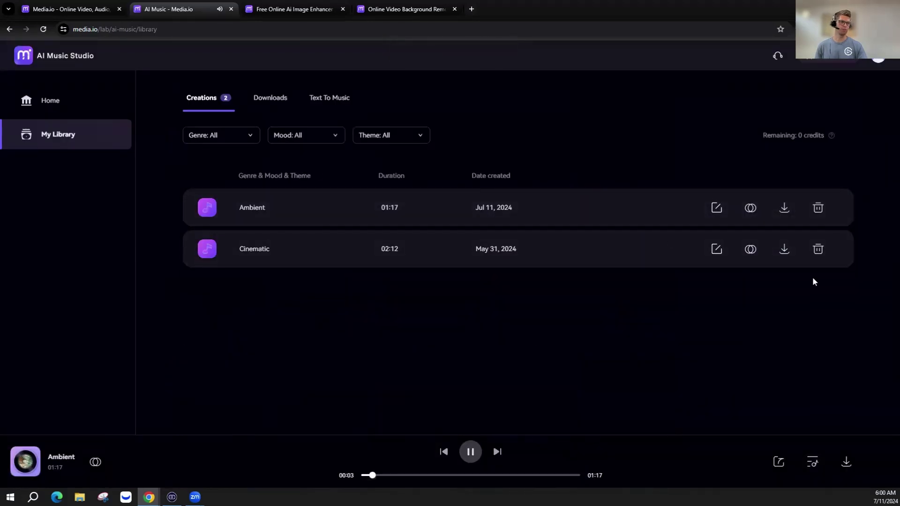
pyautogui.click(207, 250)
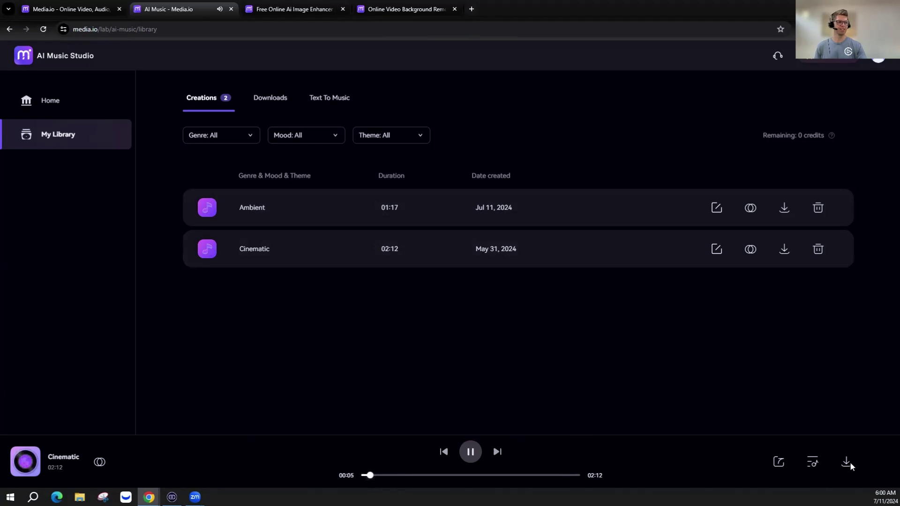
pyautogui.click(470, 453)
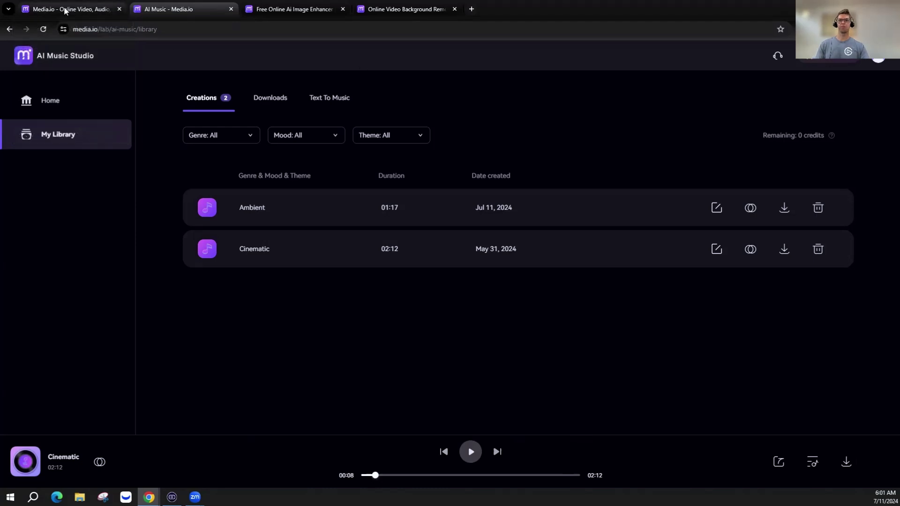
# - Close the AI music tab and browse the AI Face Editor cards, such as Change Facial Expression and Photo to Disney
pyautogui.hotkey('ctrl', 'w')
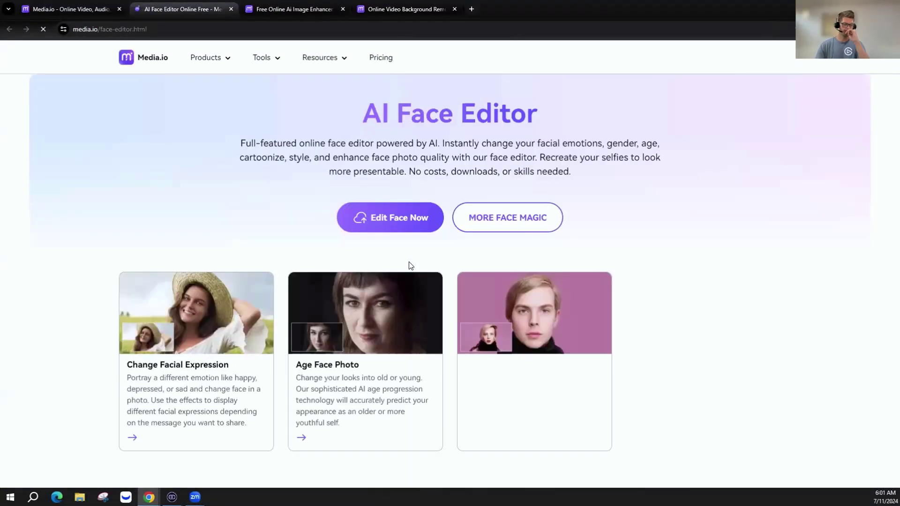
pyautogui.scroll(-3, 469, 272)
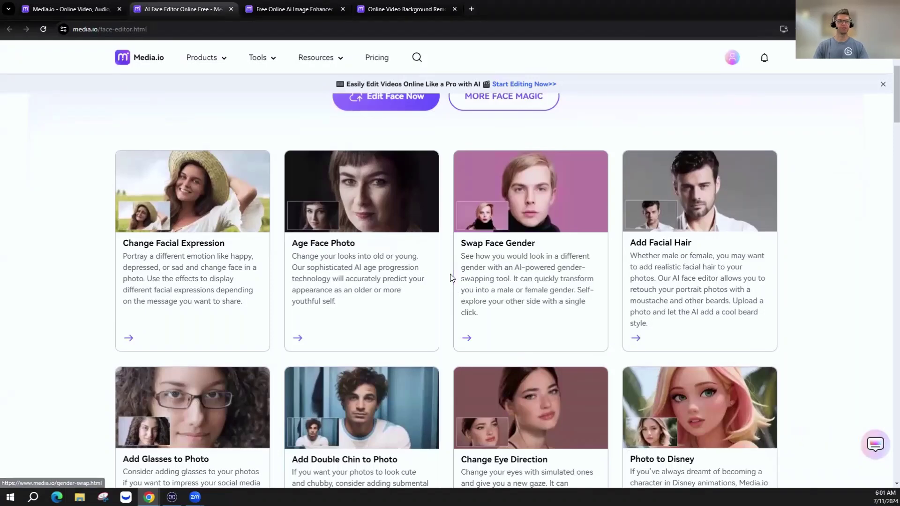
pyautogui.scroll(-1, 452, 278)
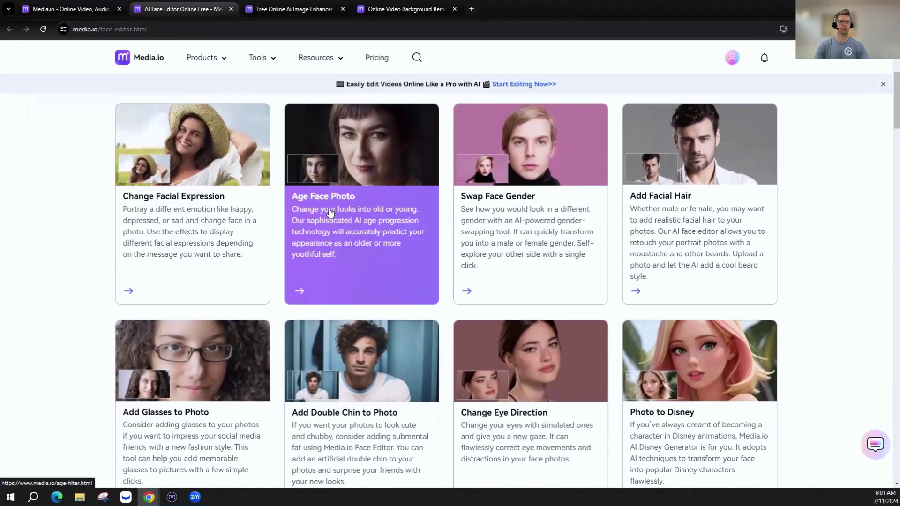
pyautogui.scroll(-2, 614, 207)
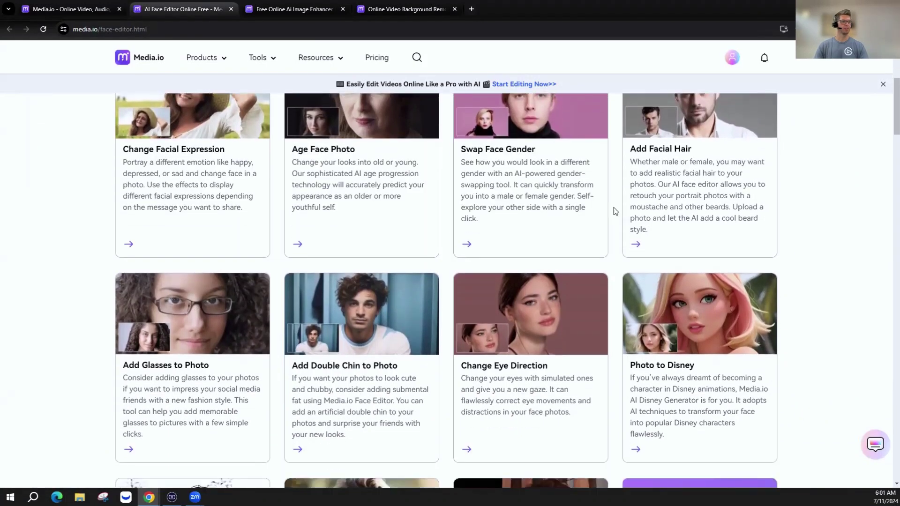
pyautogui.scroll(-2, 614, 208)
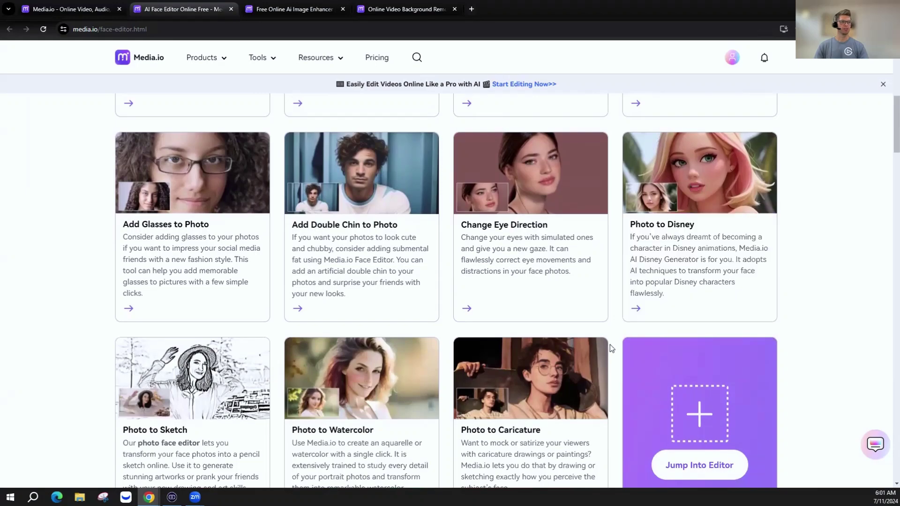
pyautogui.scroll(-2, 577, 371)
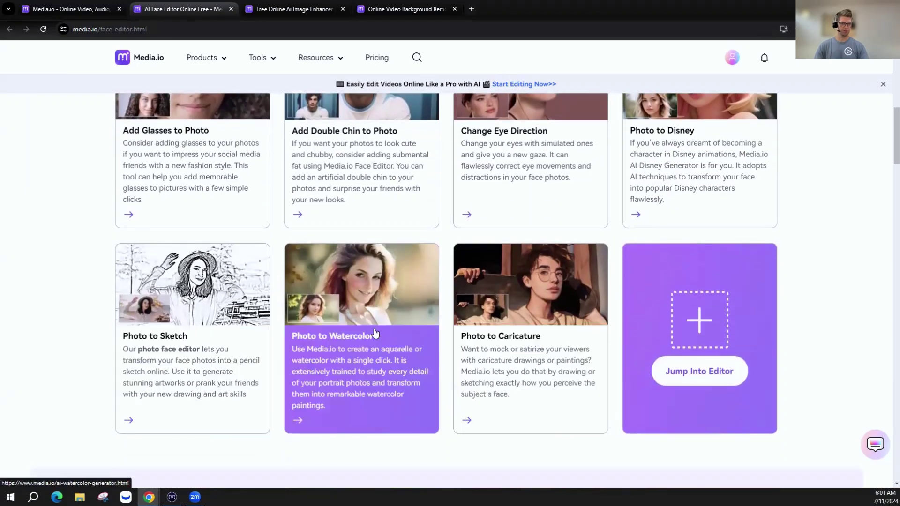
pyautogui.scroll(10, 426, 336)
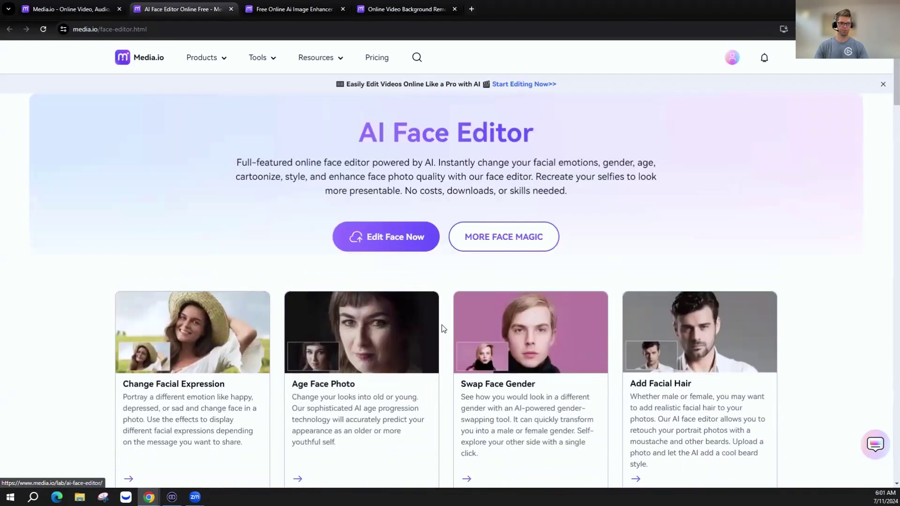
# - Upload a portrait and apply the Age filter with the target age set to 77
pyautogui.click(387, 238)
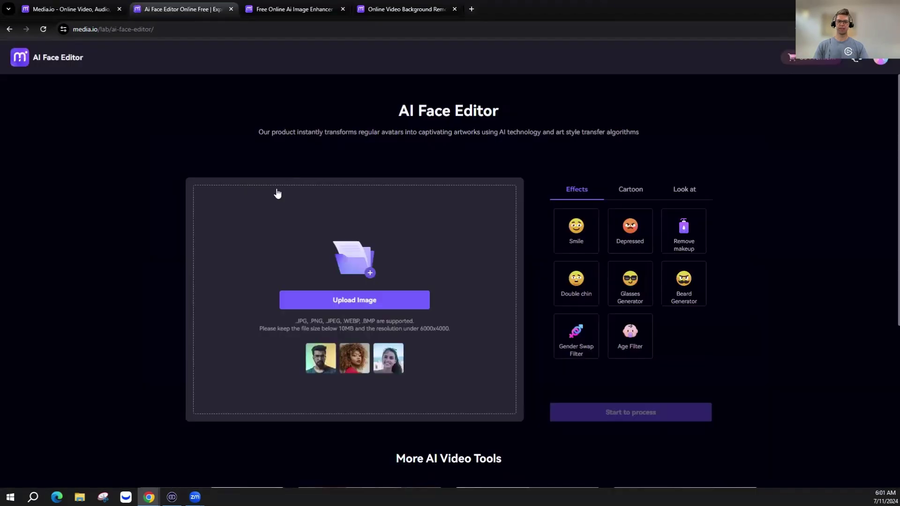
pyautogui.click(357, 303)
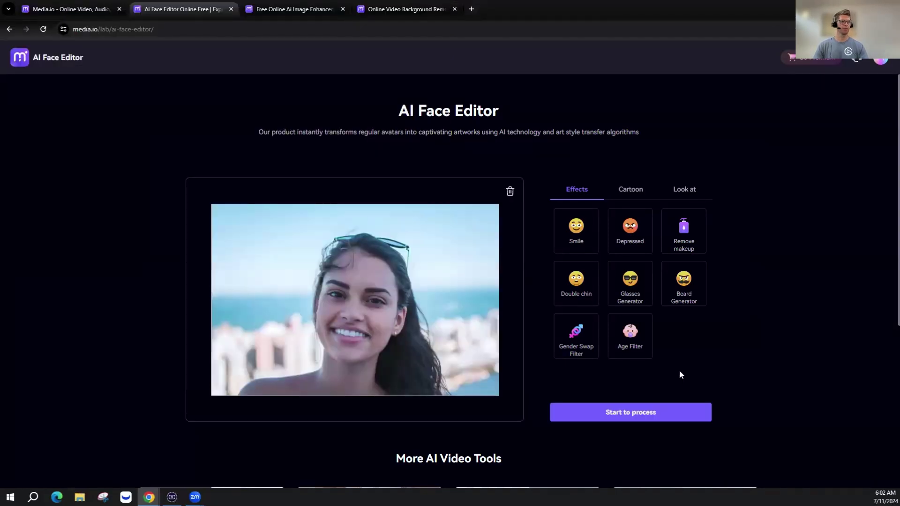
pyautogui.click(646, 344)
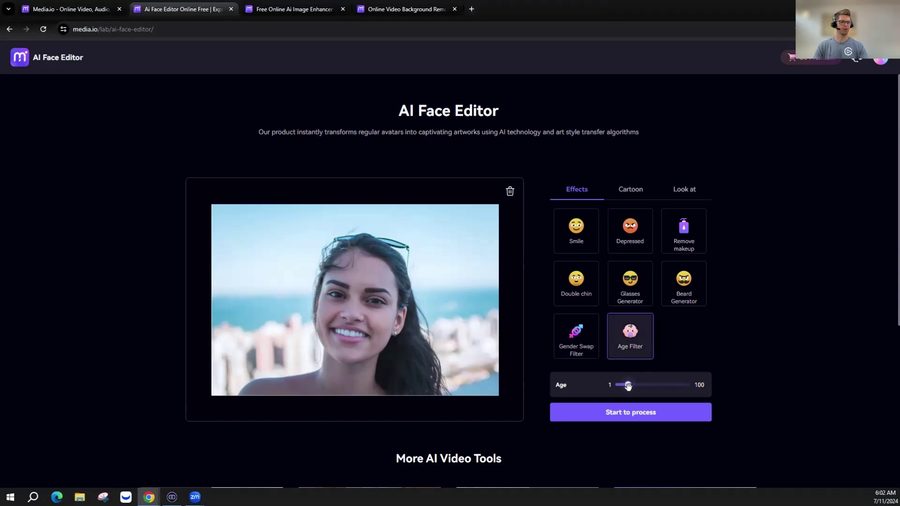
pyautogui.moveTo(631, 385); pyautogui.dragTo(675, 395)
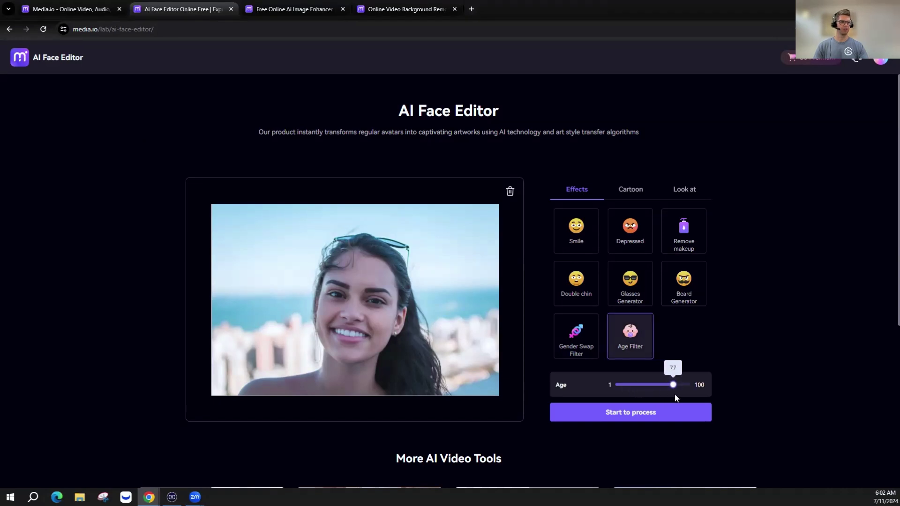
pyautogui.click(645, 415)
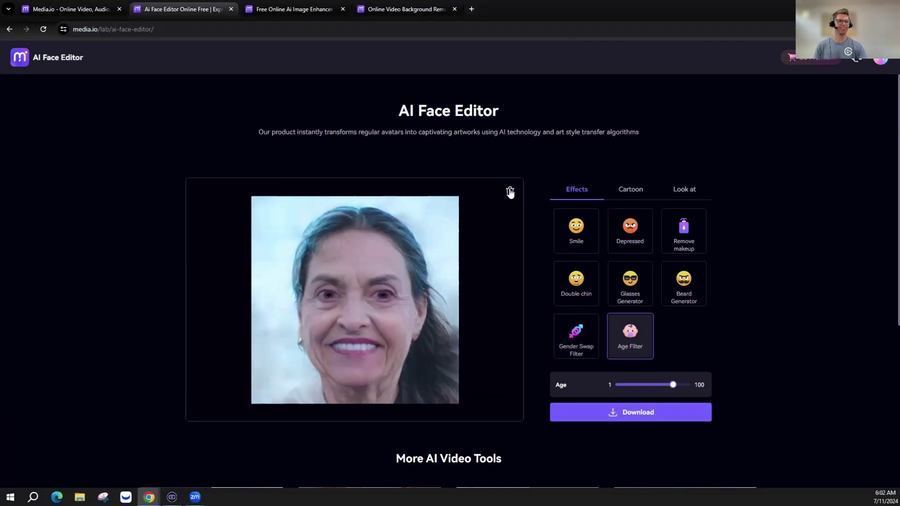
# - Delete the aged result and convert the portrait to the Impressionist Watercolor cartoon style
pyautogui.click(510, 191)
pyautogui.click(533, 284)
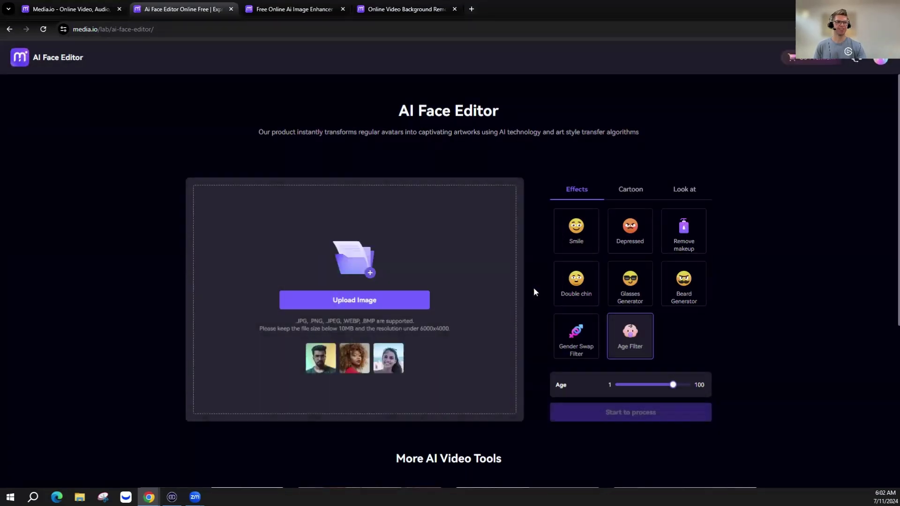
pyautogui.click(629, 190)
pyautogui.scroll(-2, 675, 310)
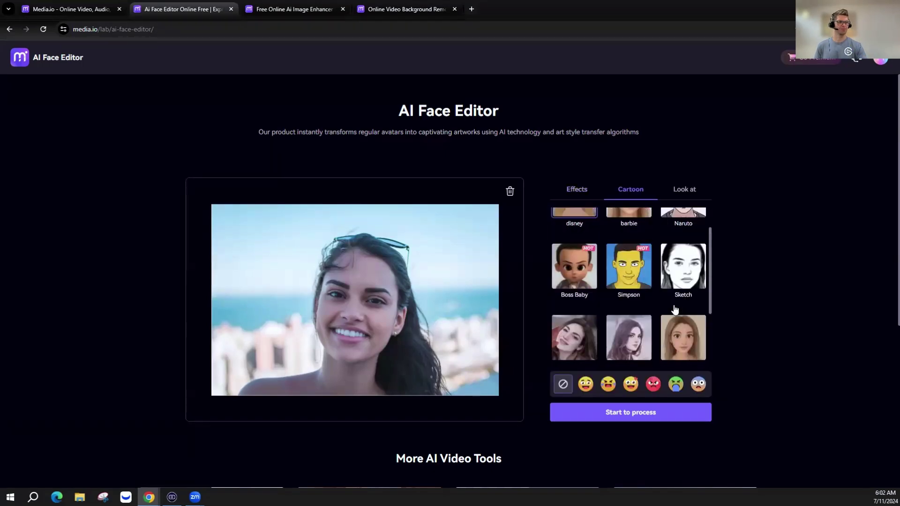
pyautogui.scroll(-1, 677, 311)
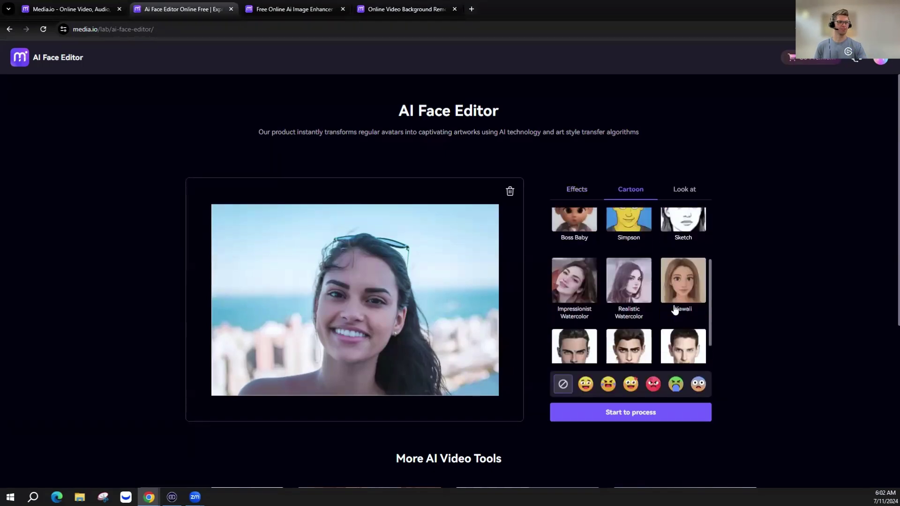
pyautogui.click(581, 284)
pyautogui.click(624, 415)
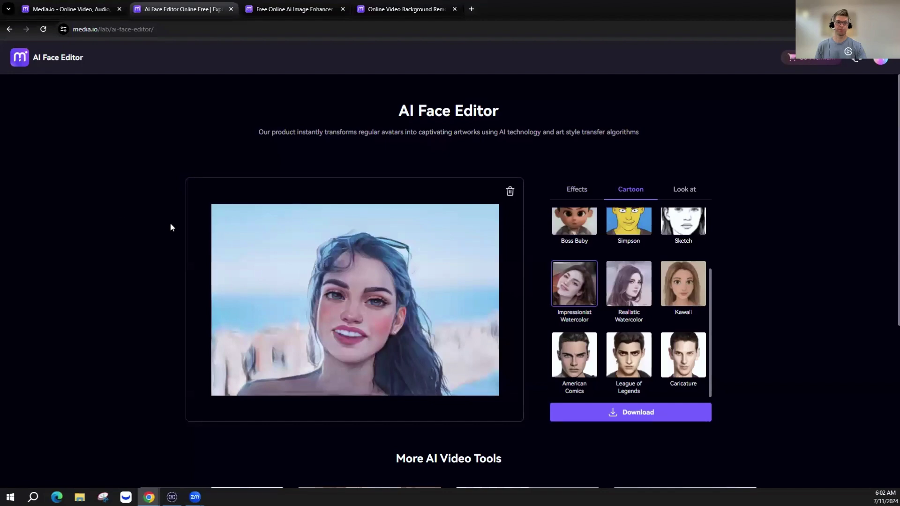
pyautogui.click(683, 189)
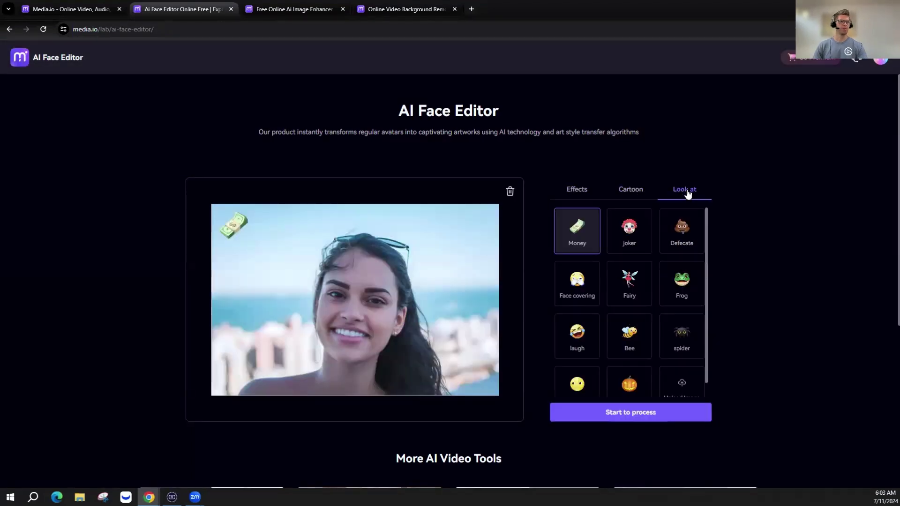
pyautogui.scroll(-1, 666, 310)
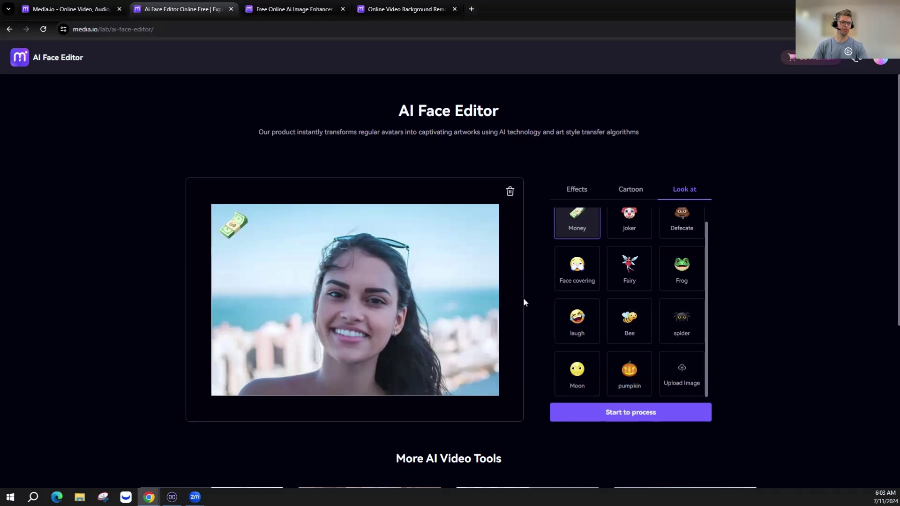
pyautogui.scroll(1, 576, 275)
pyautogui.moveTo(233, 226); pyautogui.dragTo(251, 276)
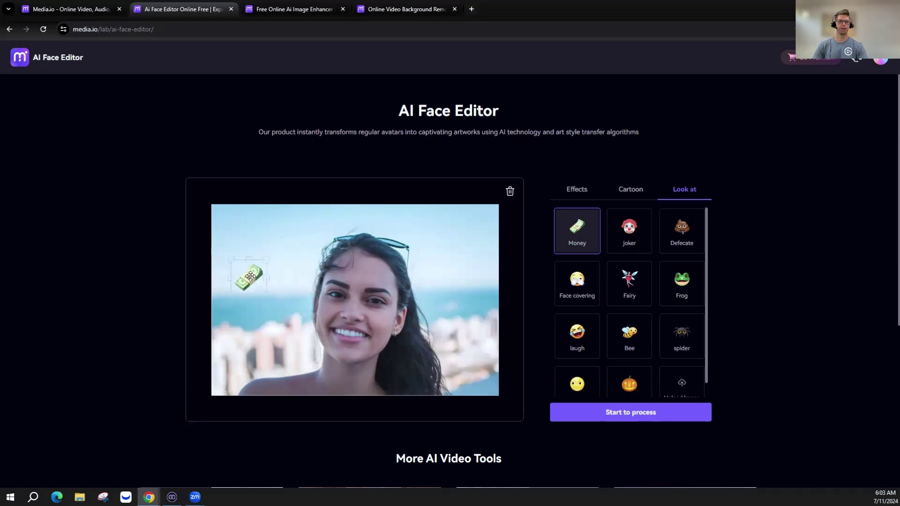
pyautogui.click(640, 415)
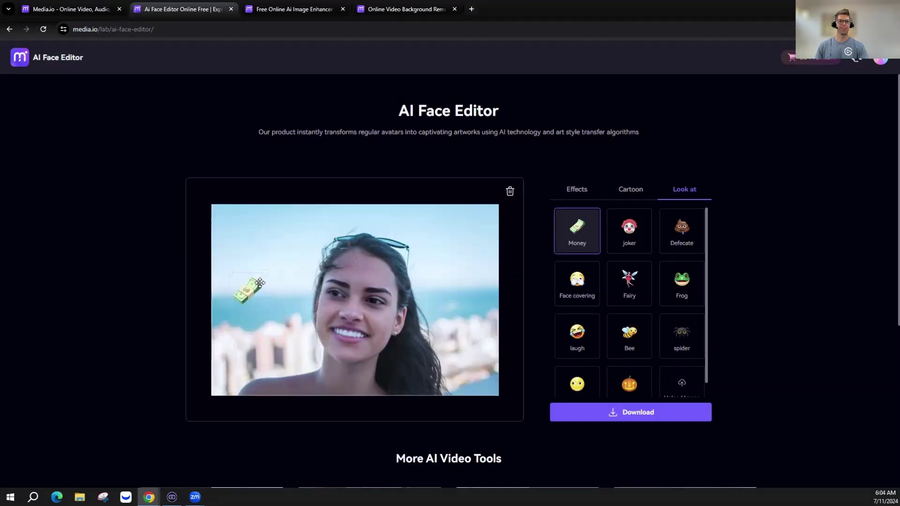
pyautogui.moveTo(249, 279); pyautogui.dragTo(472, 313)
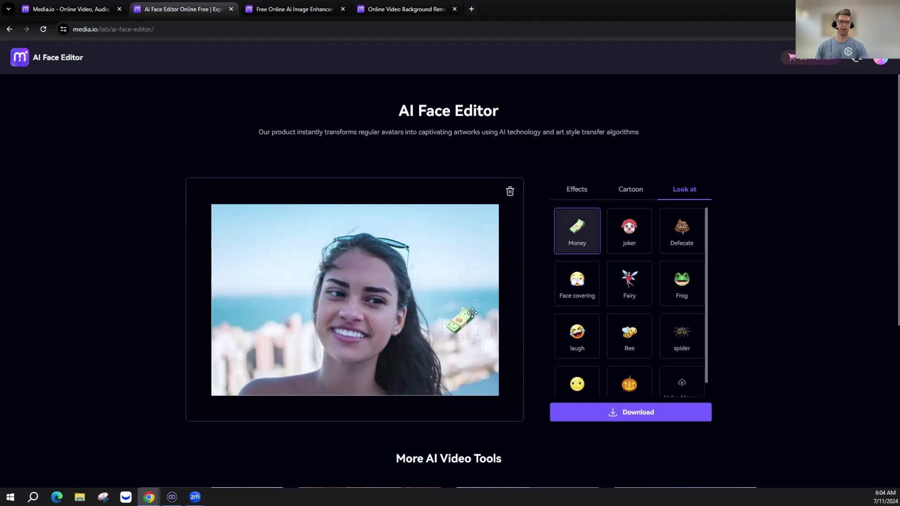
pyautogui.moveTo(472, 313); pyautogui.dragTo(473, 312)
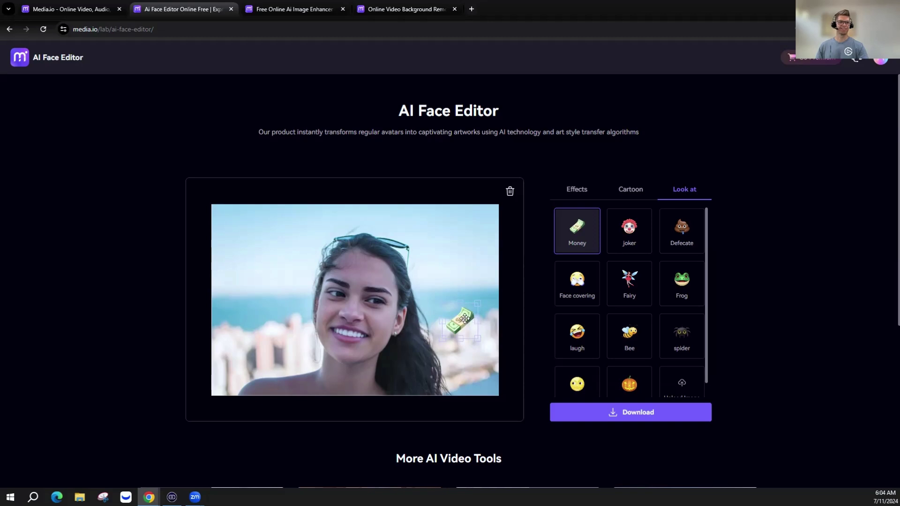
pyautogui.moveTo(461, 321); pyautogui.dragTo(267, 295)
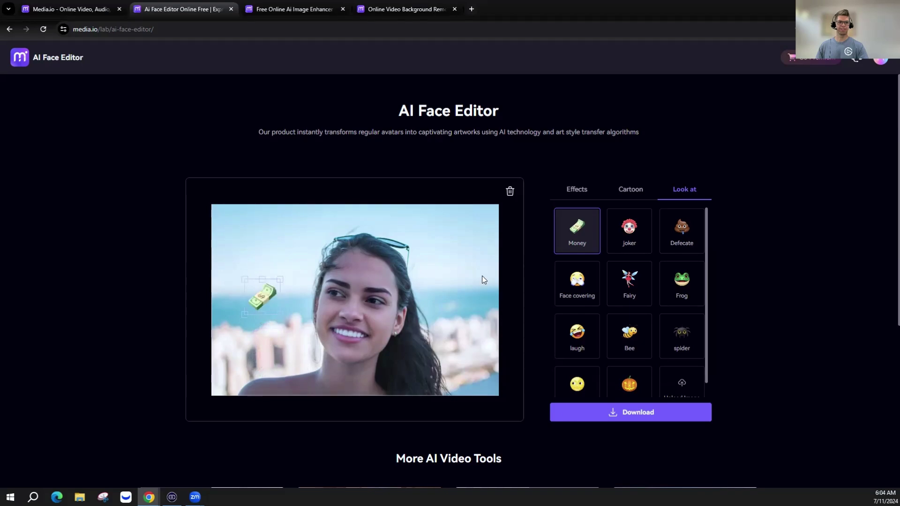
pyautogui.scroll(-3, 537, 375)
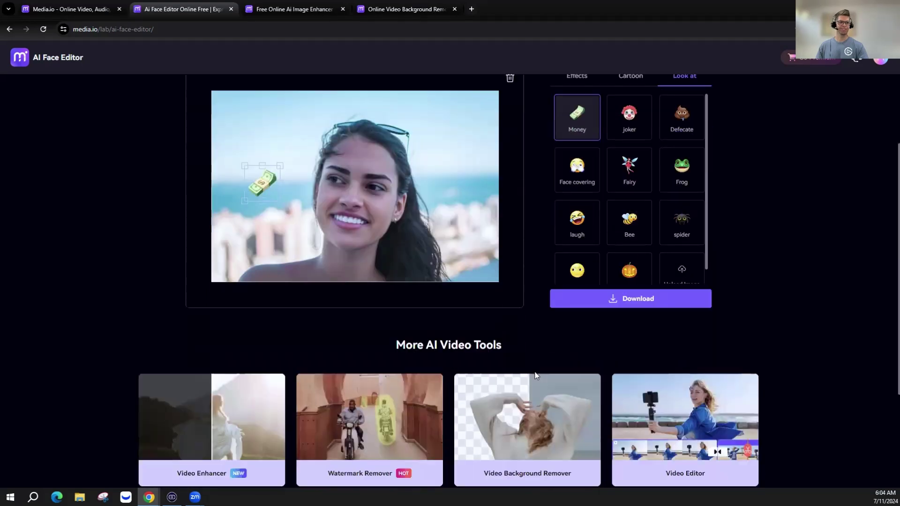
pyautogui.scroll(3, 537, 376)
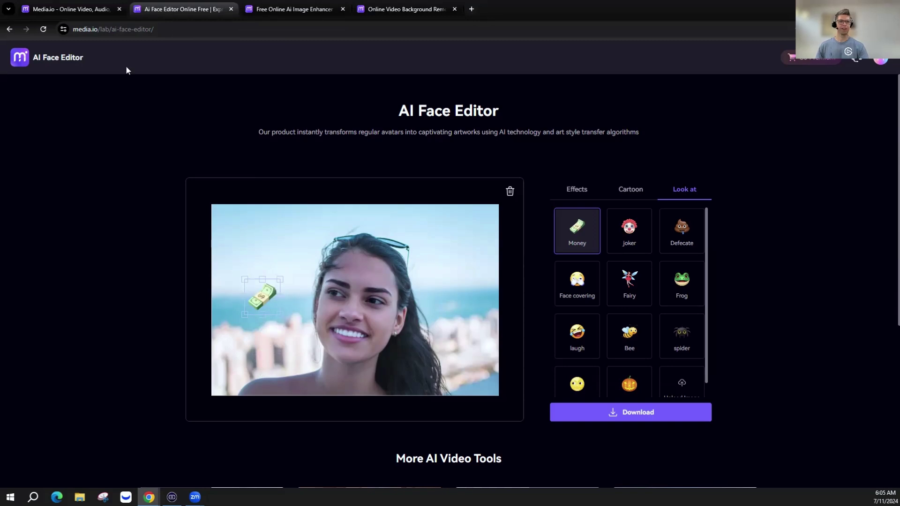
# - Return to the Media.io home tab, open View All tools, and scroll through the Video Tools cards
pyautogui.click(62, 10)
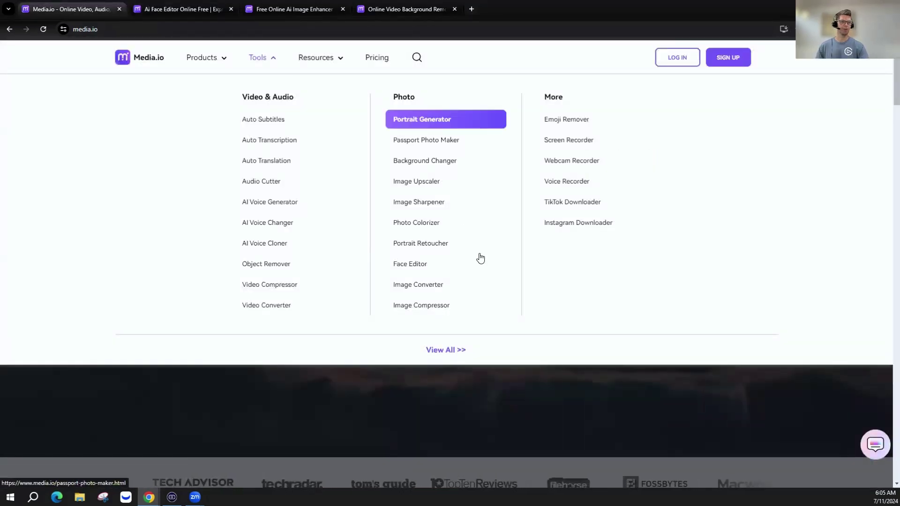
pyautogui.click(447, 351)
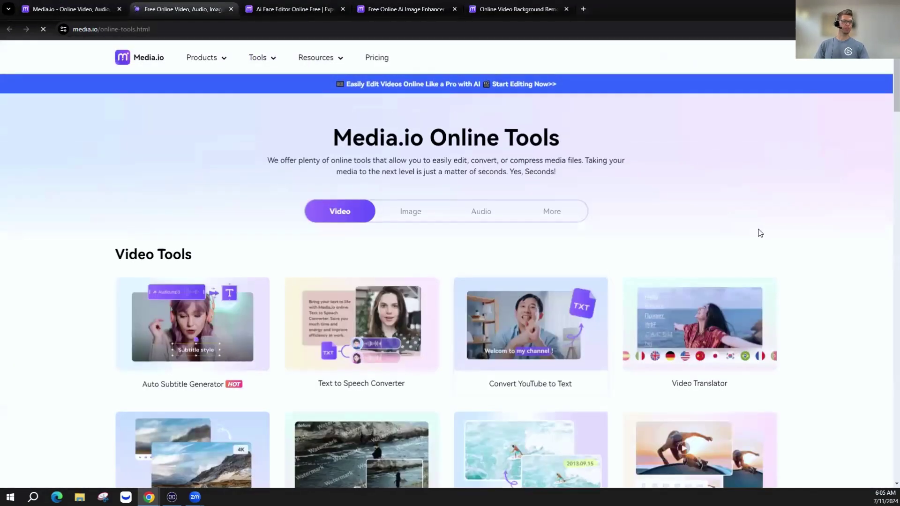
pyautogui.scroll(-3, 609, 184)
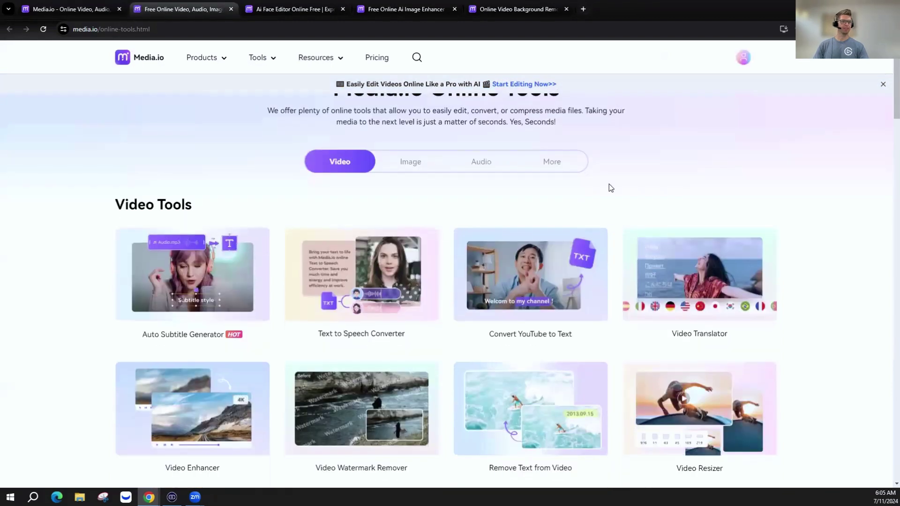
pyautogui.scroll(-3, 609, 184)
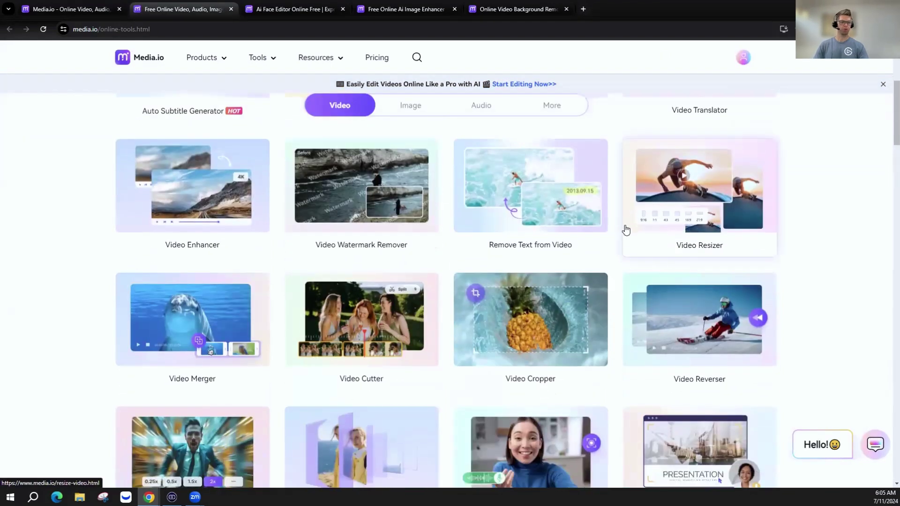
pyautogui.scroll(-2, 635, 264)
pyautogui.scroll(-2, 635, 263)
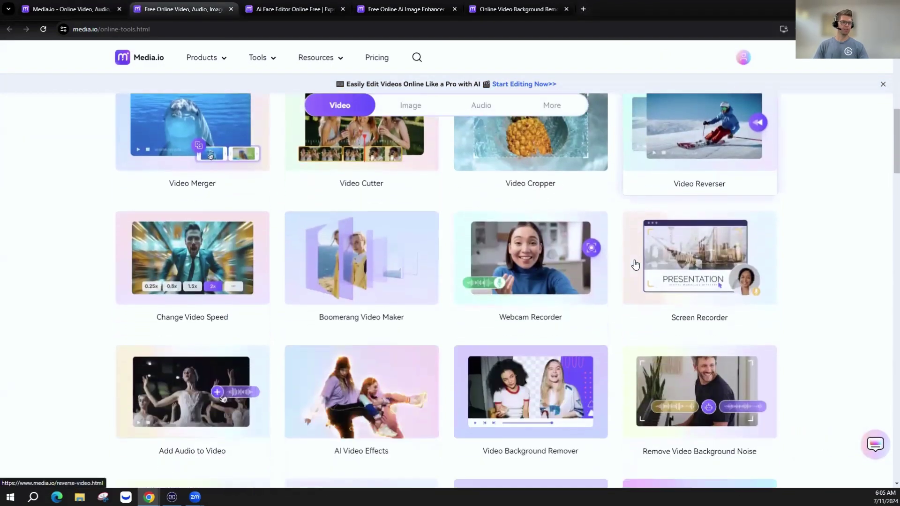
pyautogui.scroll(-1, 636, 265)
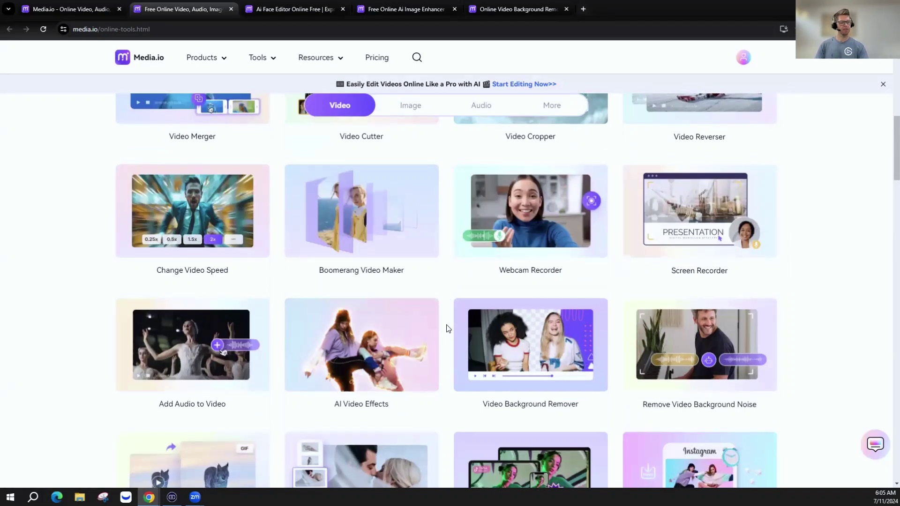
pyautogui.scroll(2, 449, 317)
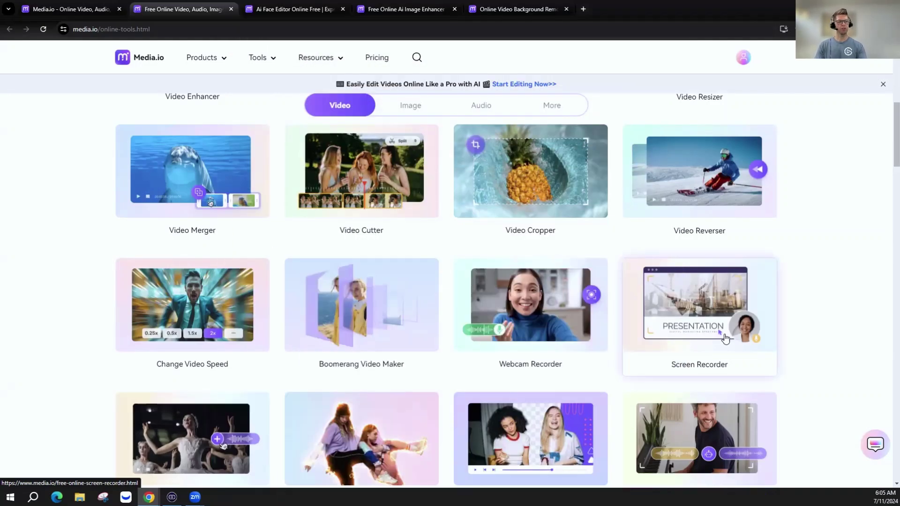
pyautogui.scroll(4, 614, 386)
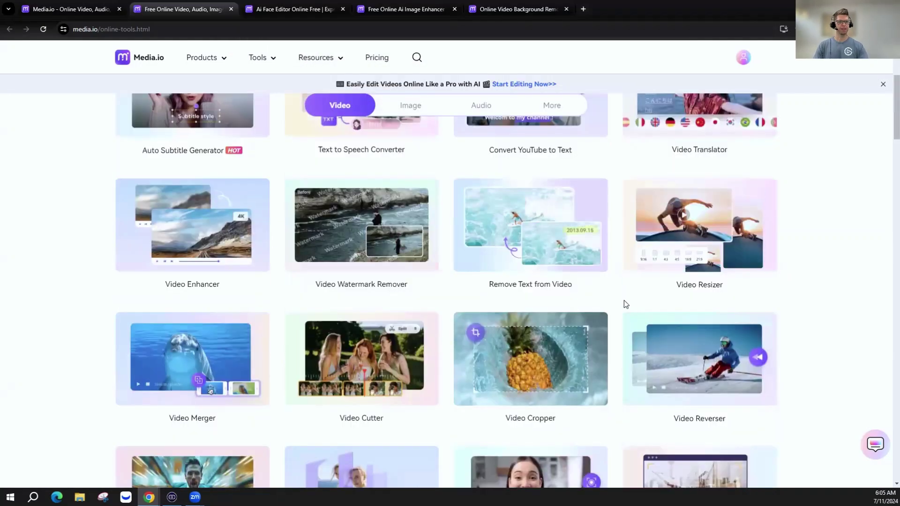
pyautogui.scroll(5, 622, 299)
pyautogui.scroll(-1, 617, 322)
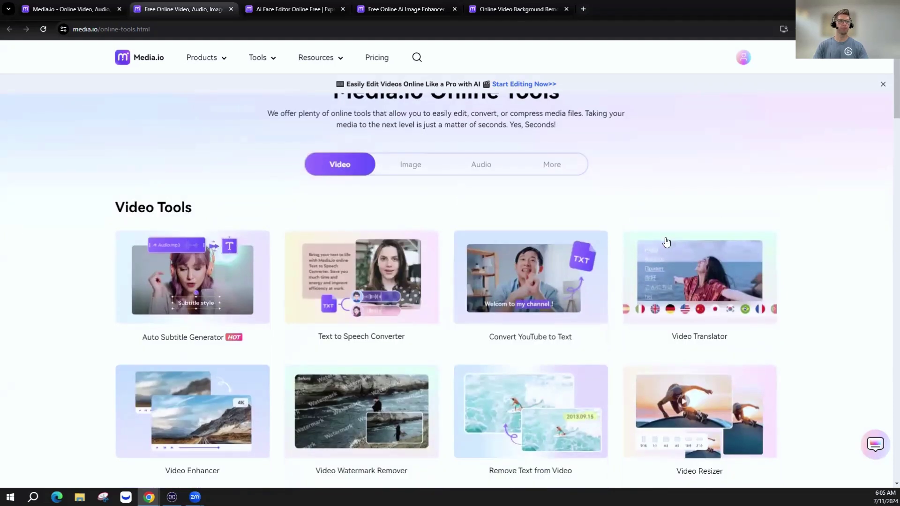
pyautogui.scroll(1, 665, 244)
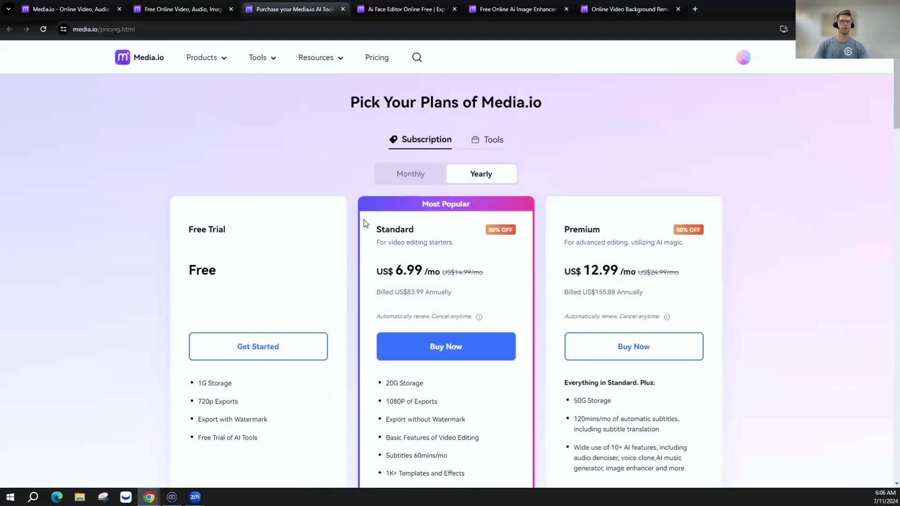
# - Compare monthly and yearly plan prices, ending on yearly: Standard US$6.99/mo, Premium US$12.99/mo
pyautogui.scroll(-2, 349, 207)
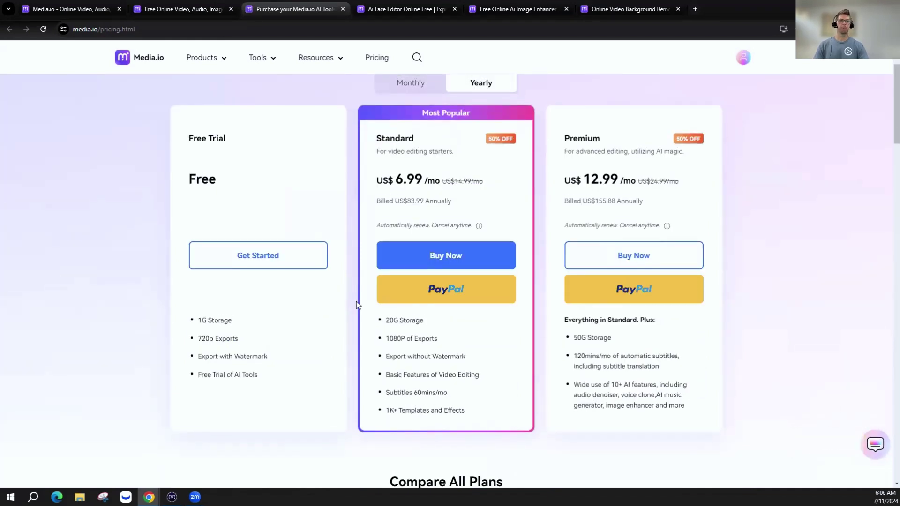
pyautogui.scroll(2, 357, 302)
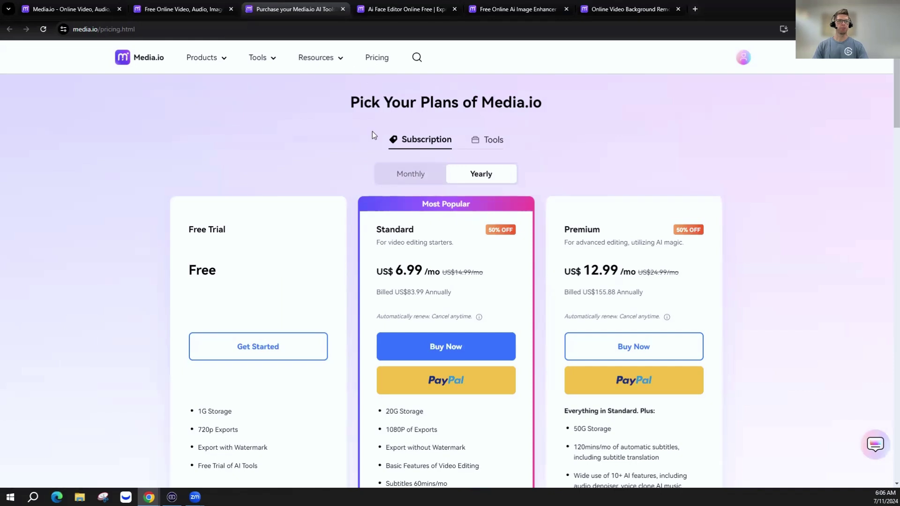
pyautogui.click(416, 177)
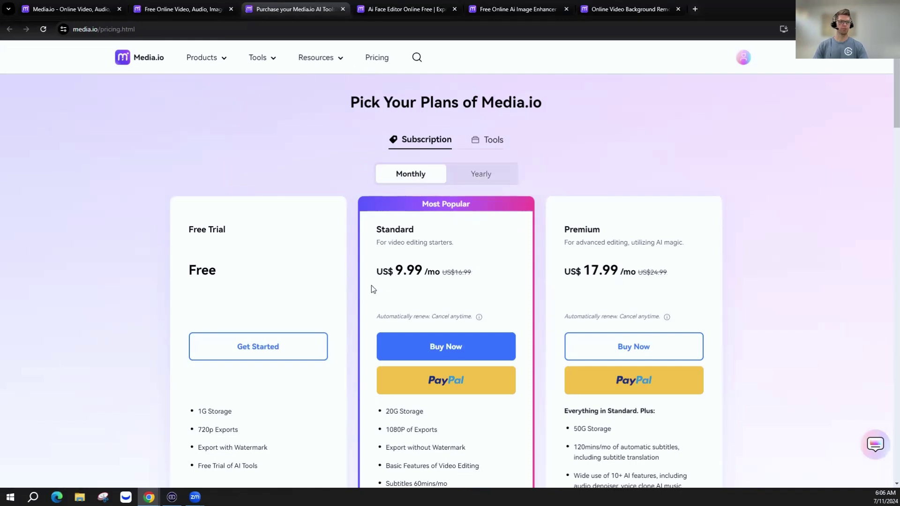
pyautogui.scroll(-1, 341, 296)
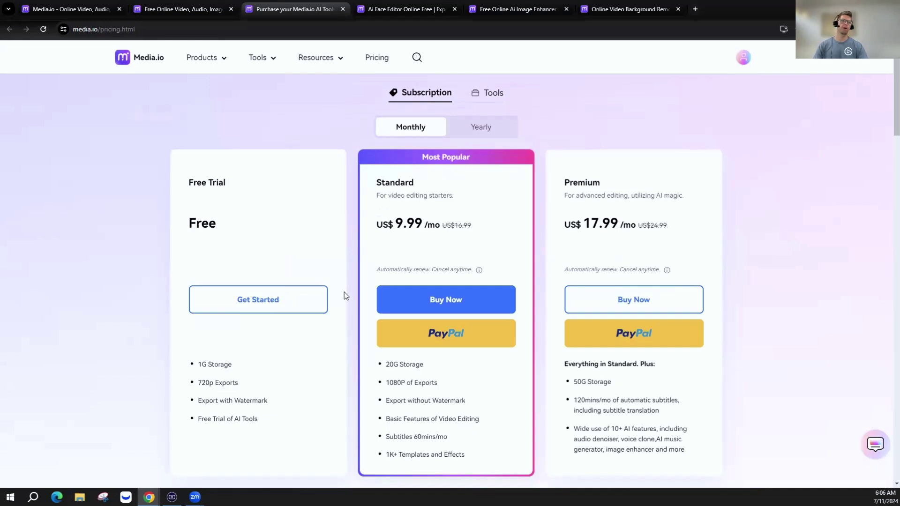
pyautogui.scroll(-2, 343, 292)
pyautogui.scroll(1, 345, 292)
pyautogui.scroll(2, 344, 291)
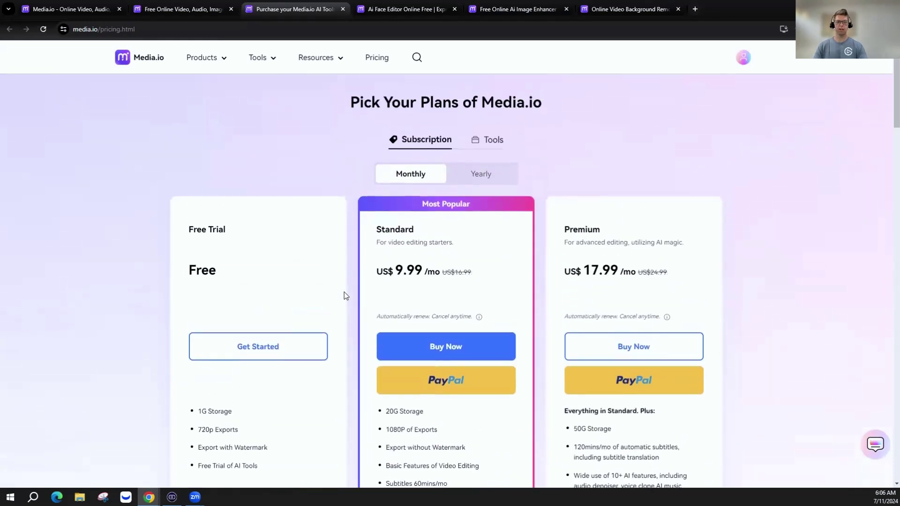
pyautogui.click(481, 174)
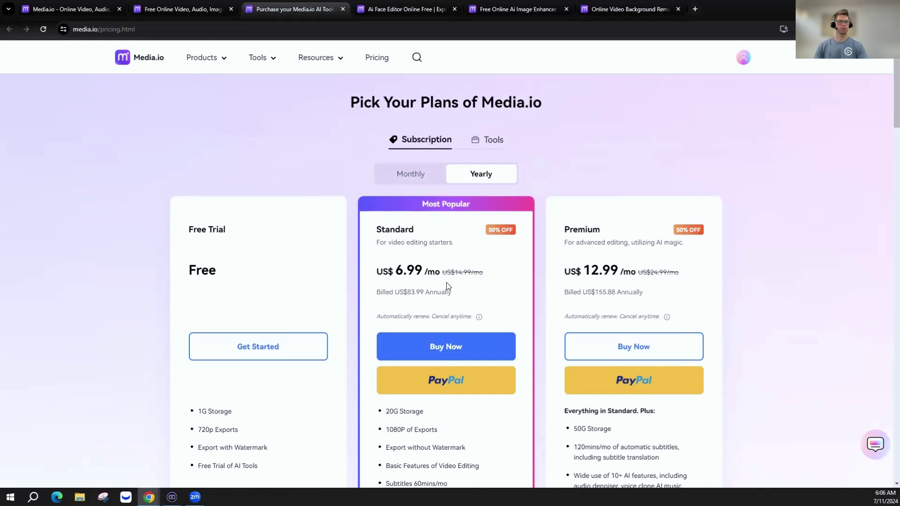
pyautogui.scroll(-1, 388, 284)
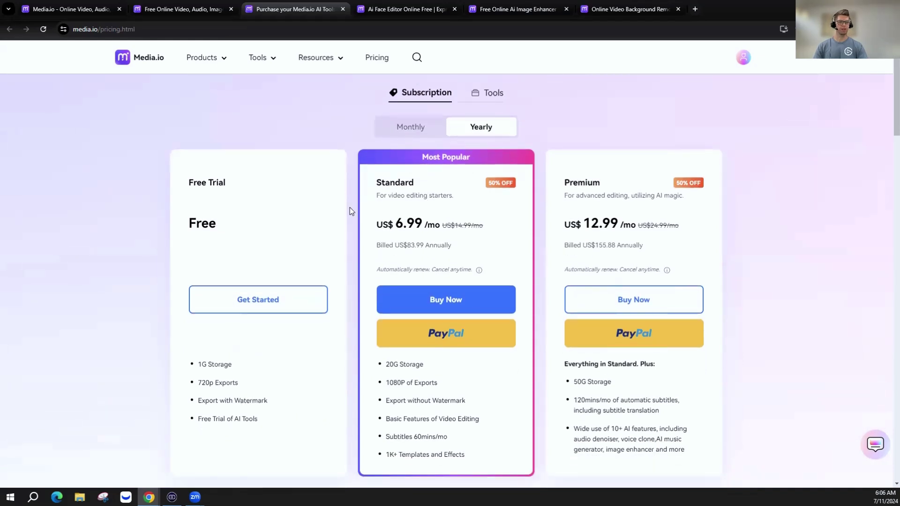
pyautogui.scroll(1, 350, 207)
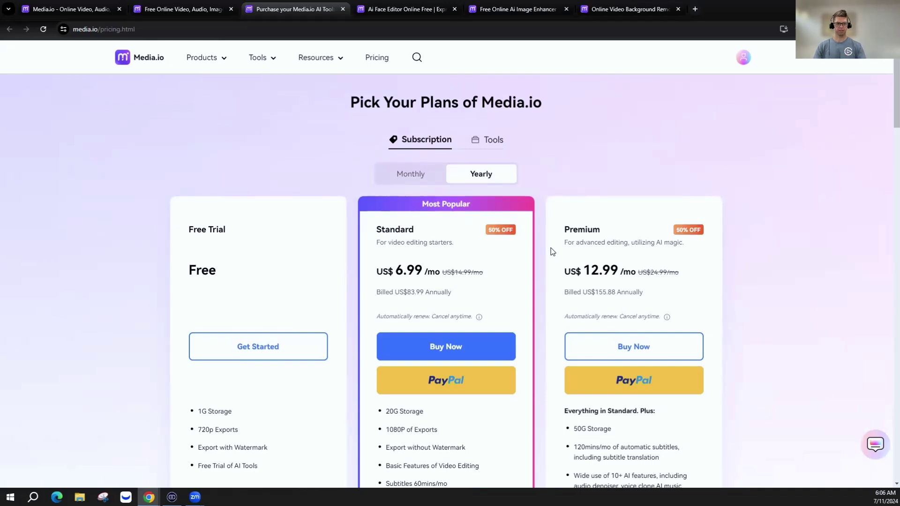
# - Review the per-tool prices on the pricing page's Tools tab
pyautogui.click(489, 145)
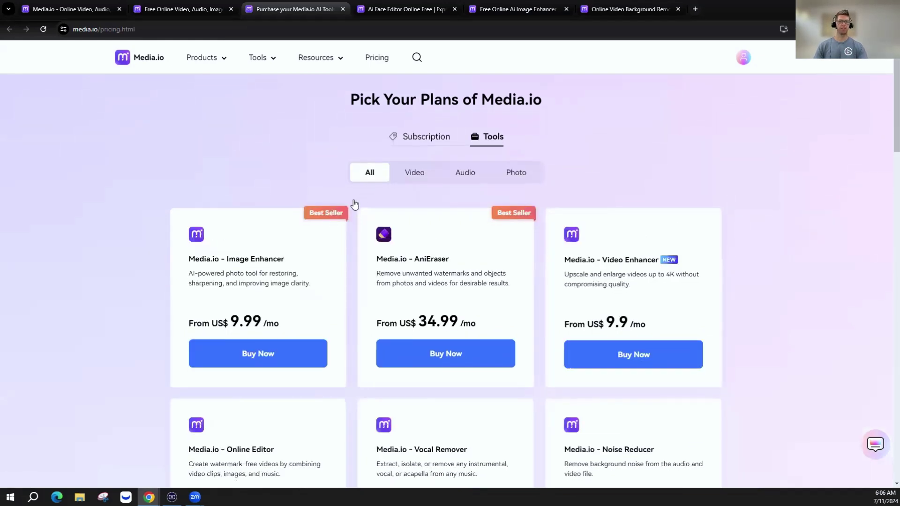
pyautogui.scroll(-2, 353, 206)
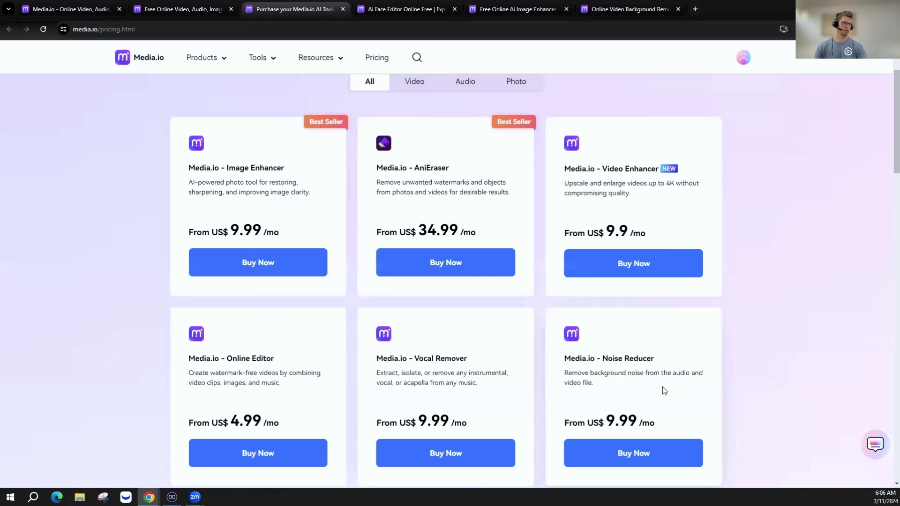
pyautogui.scroll(-2, 537, 359)
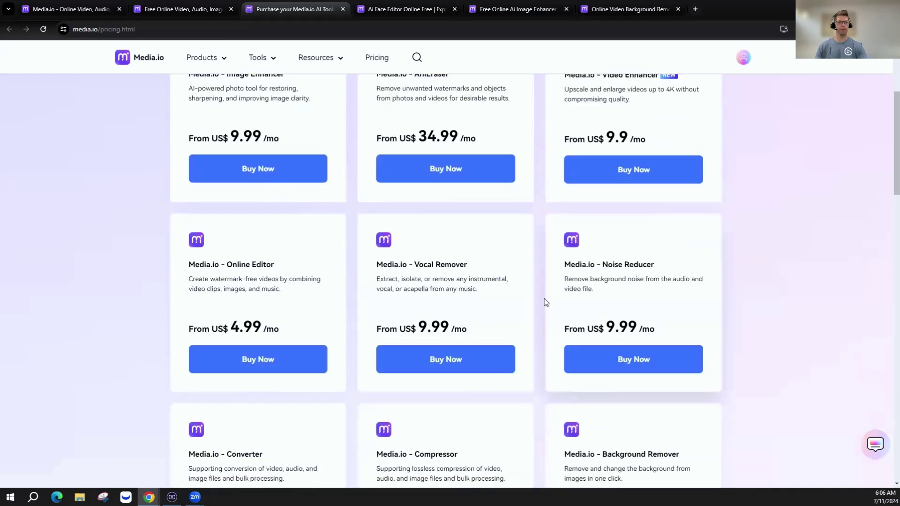
pyautogui.scroll(4, 547, 328)
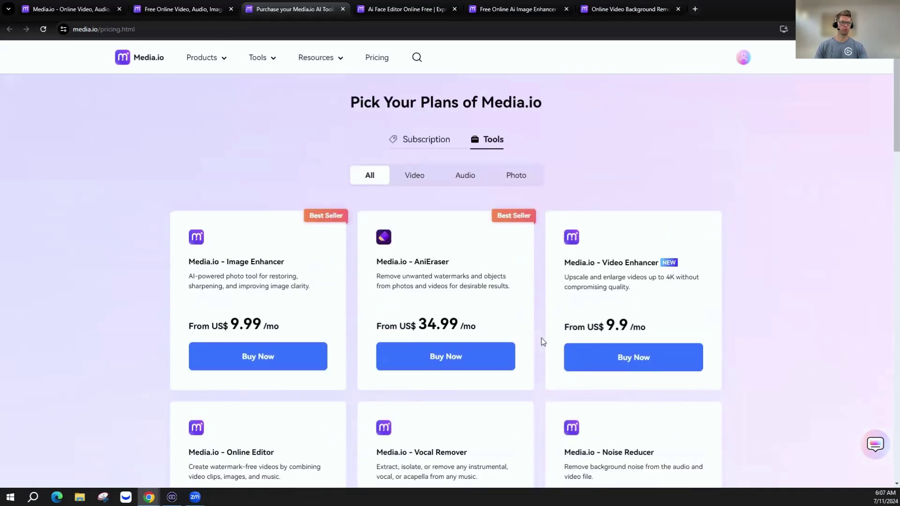
# - Show subscription plans billed monthly: Standard US$9.99/mo and Premium US$17.99/mo
pyautogui.click(426, 139)
pyautogui.scroll(-2, 350, 171)
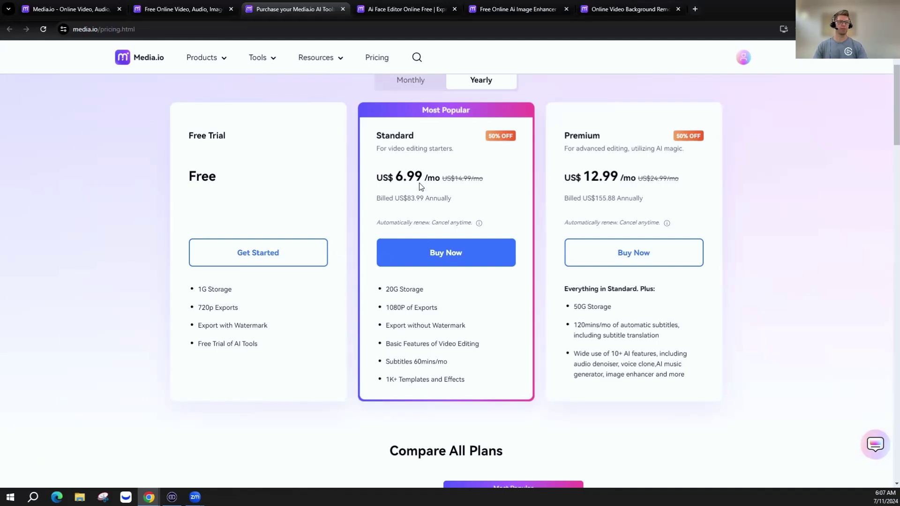
pyautogui.scroll(2, 346, 215)
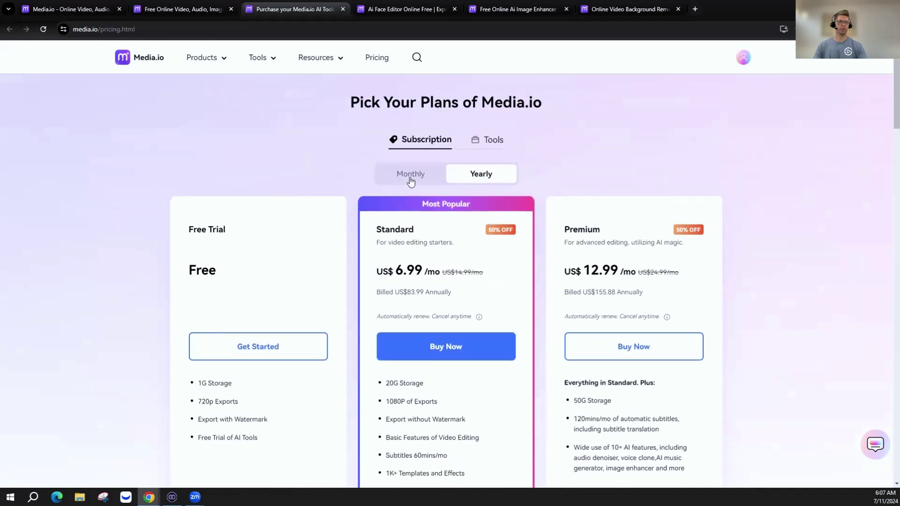
pyautogui.click(411, 181)
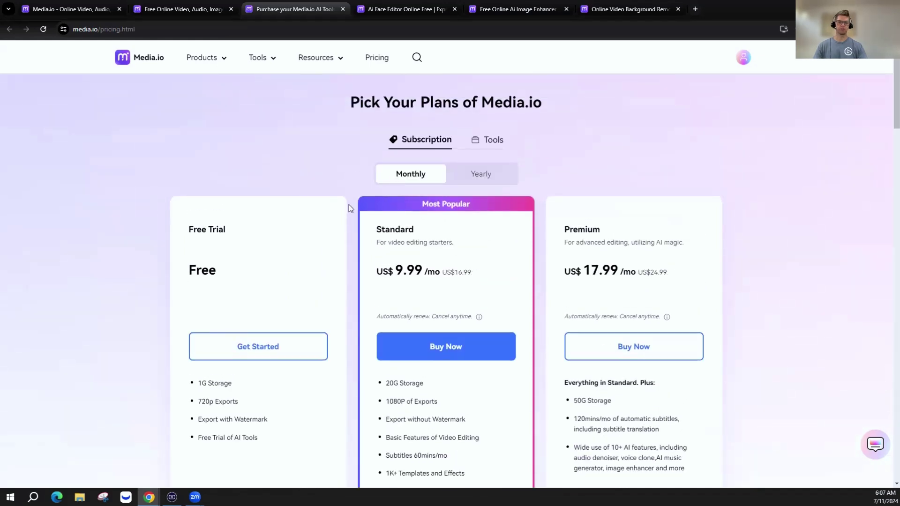